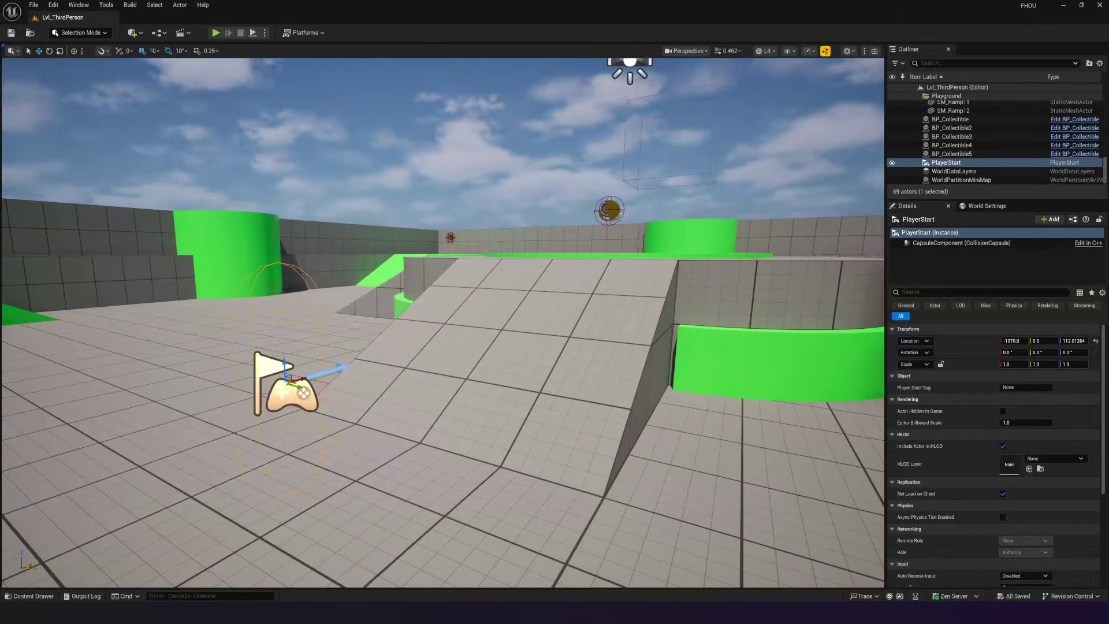
Create a User Widget blueprint named WBP_HUD in the FHOU content folder.
click(31, 596)
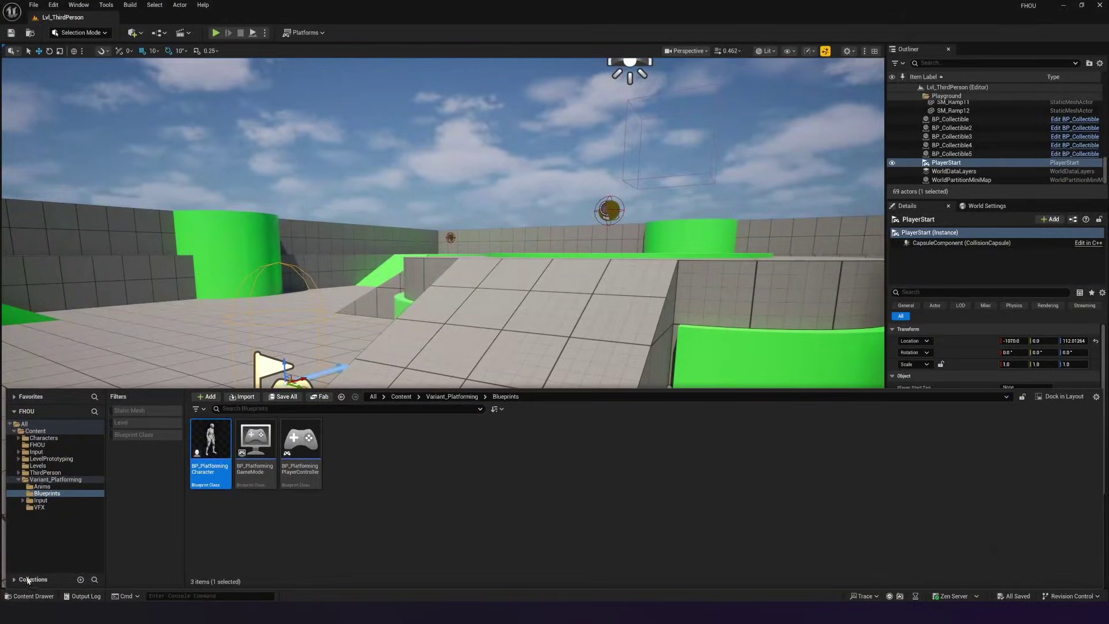
click(38, 445)
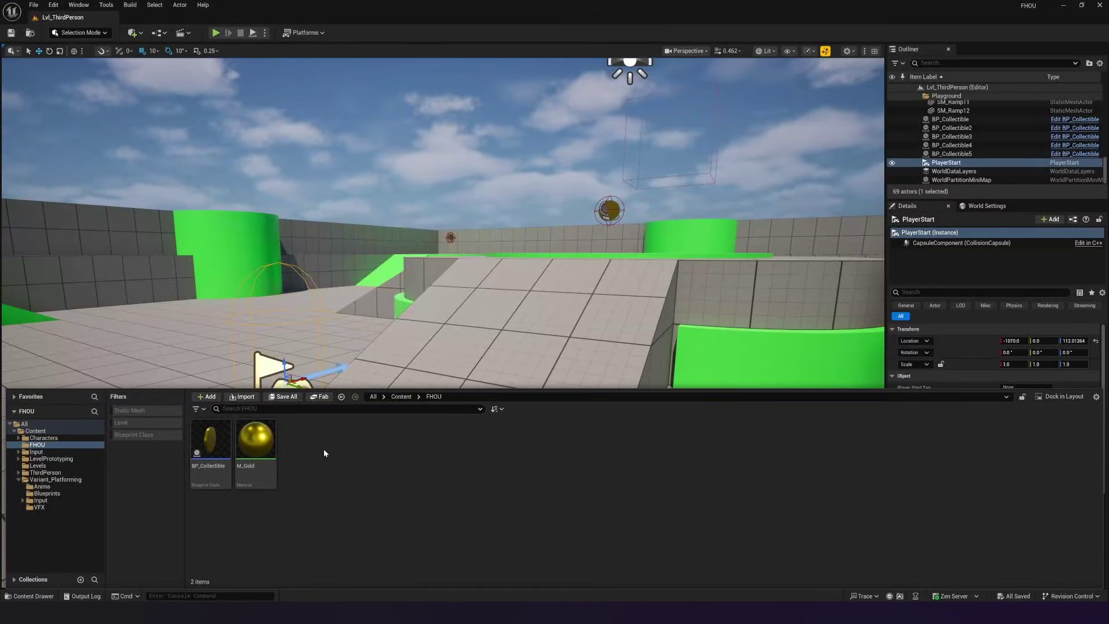
right_click(300, 444)
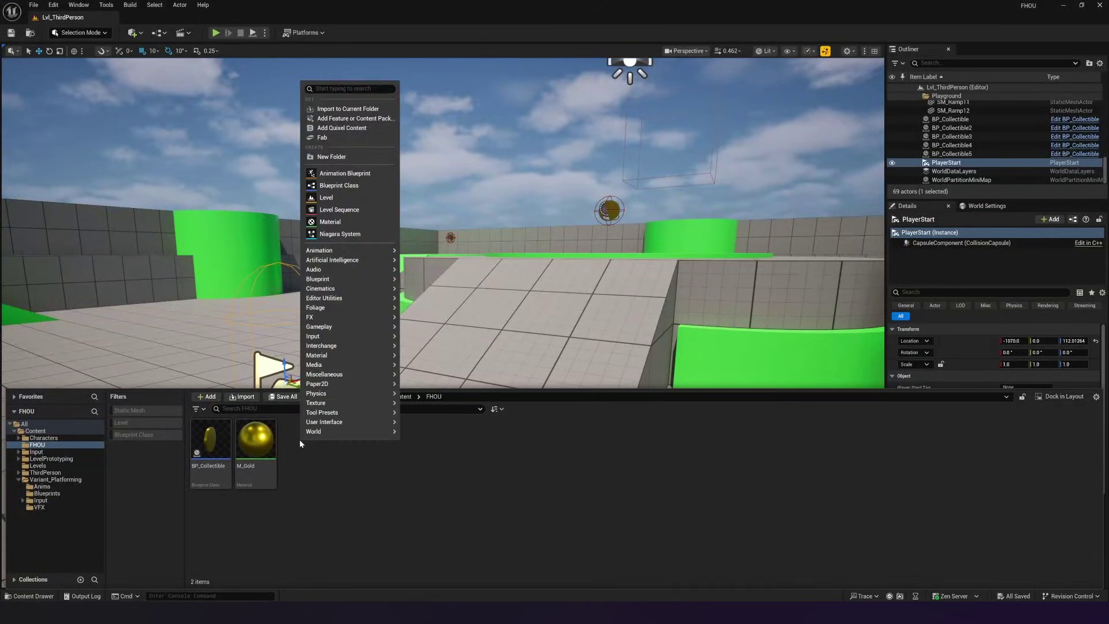
mouse_move(340, 425)
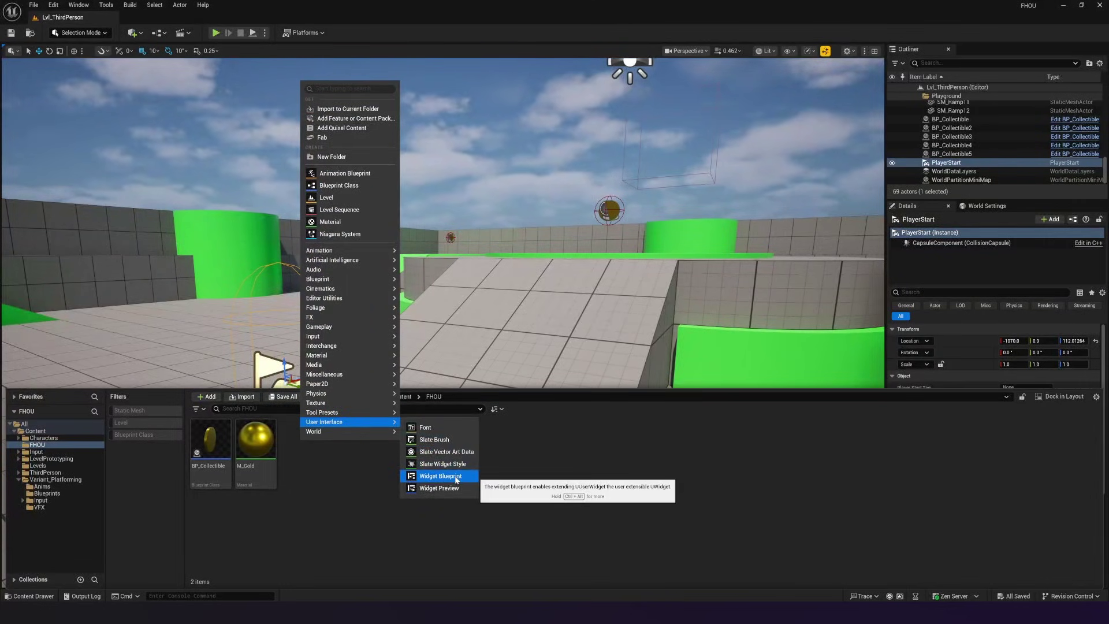
click(456, 477)
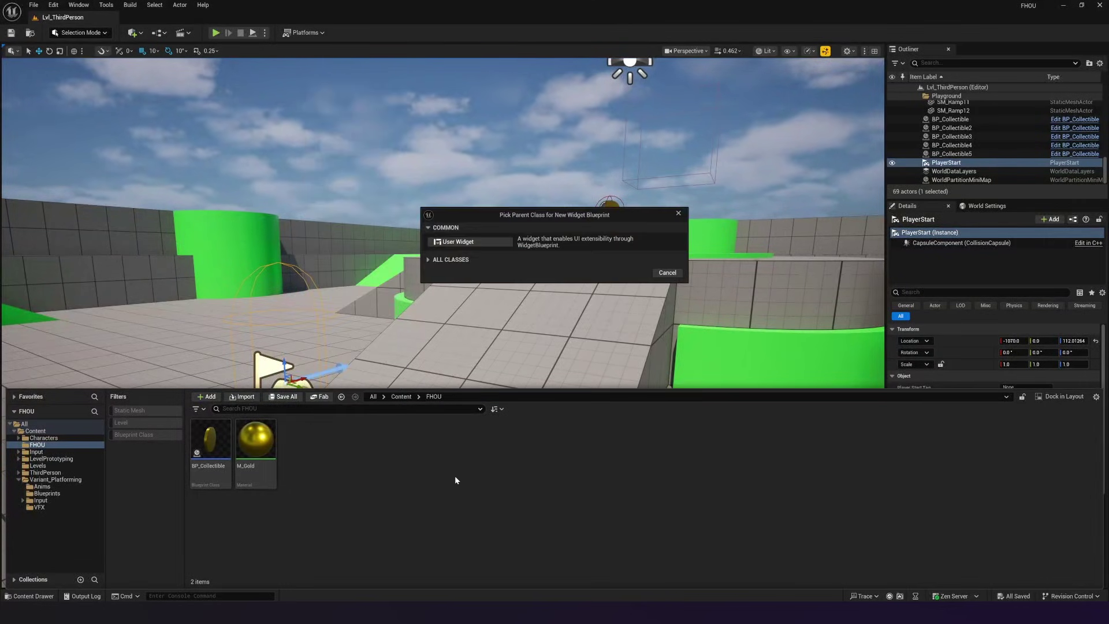
click(463, 243)
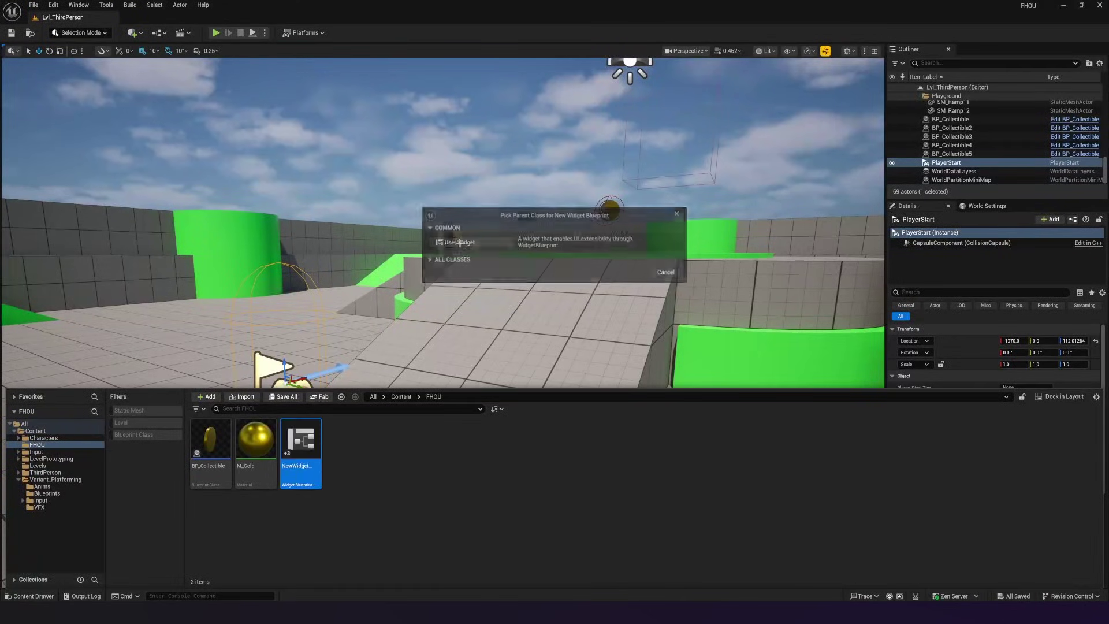
text(WBP)
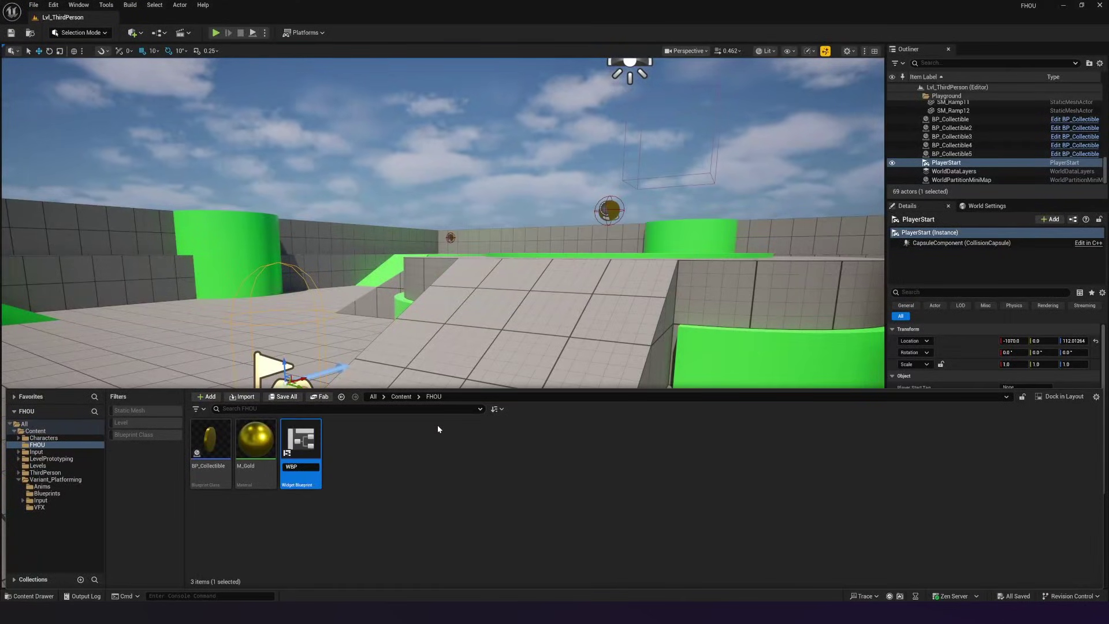
text(_HUD)
key(Return)
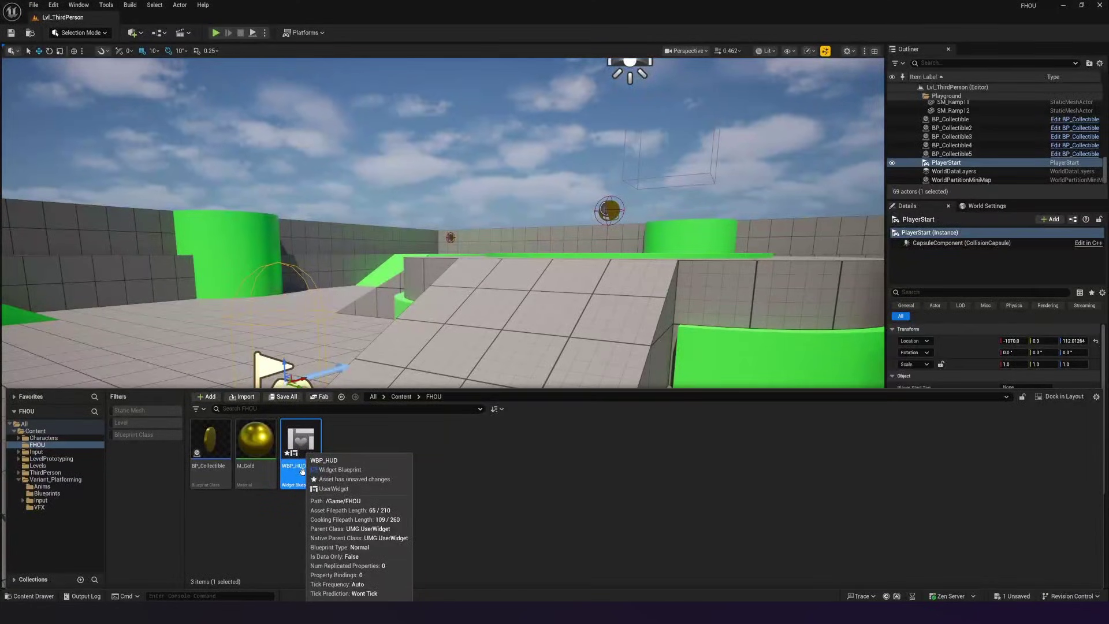
Open WBP_HUD and maximize its widget editor window to full screen.
double_click(307, 449)
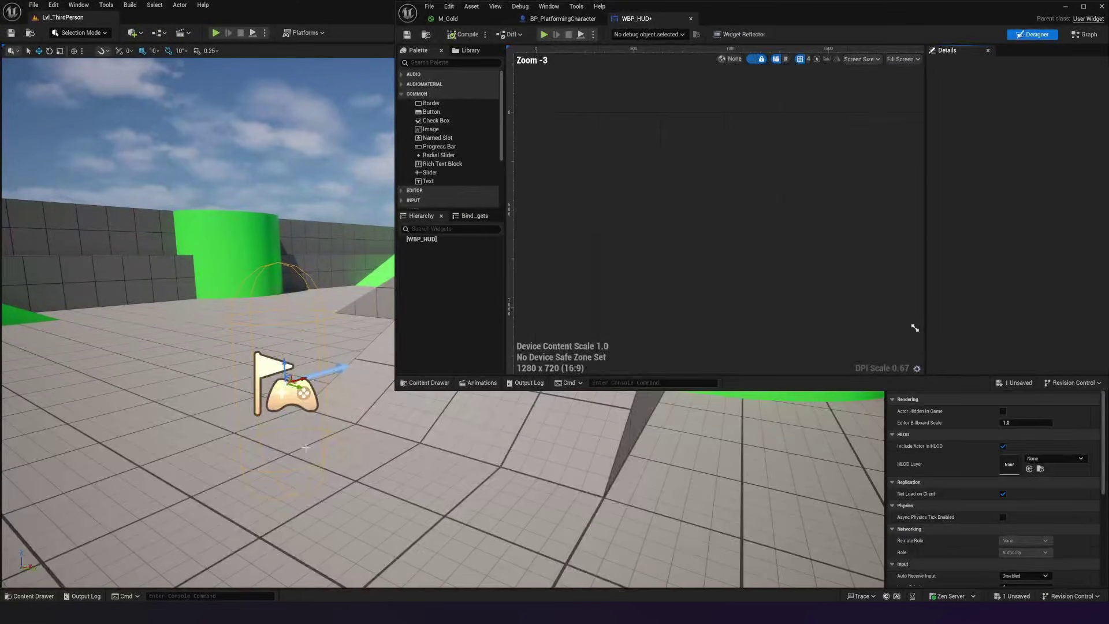
drag(775, 10, 624, 125)
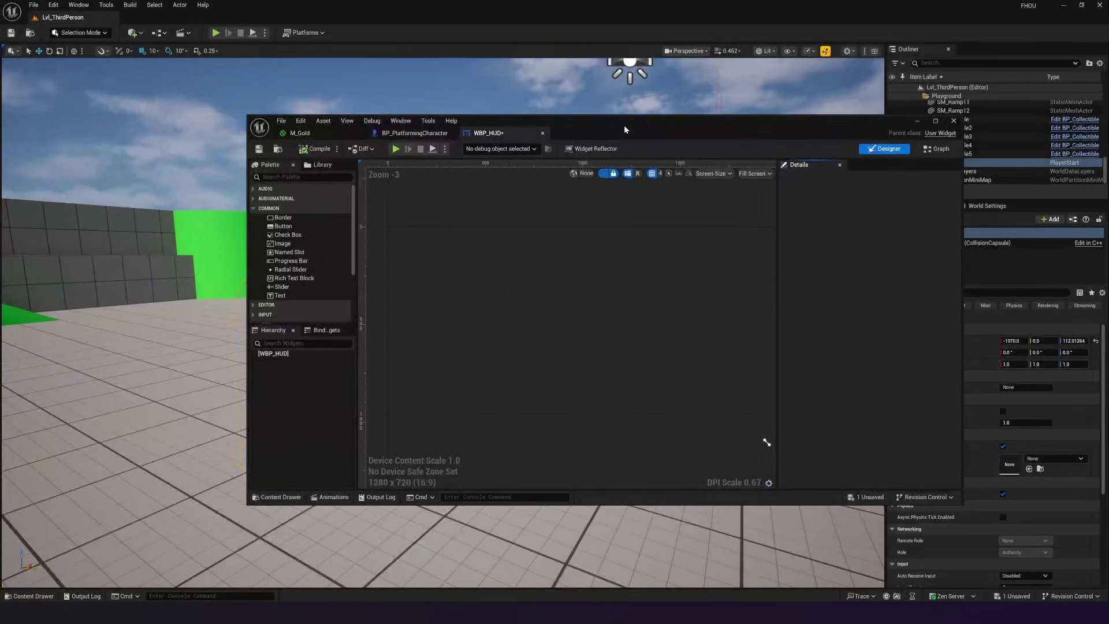
drag(577, 132, 413, 115)
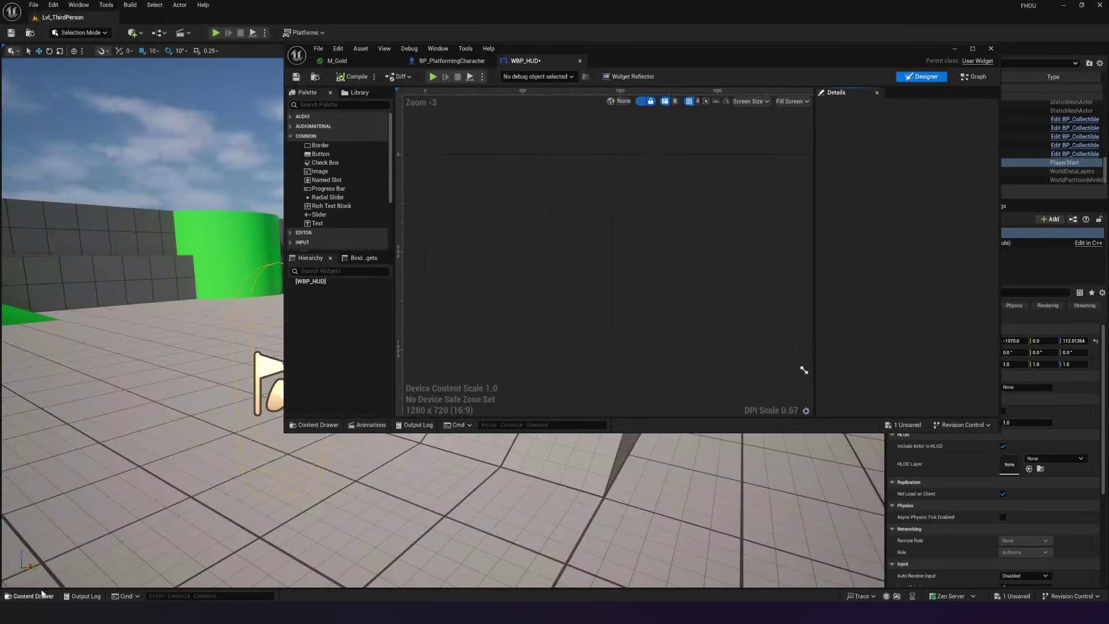
click(42, 595)
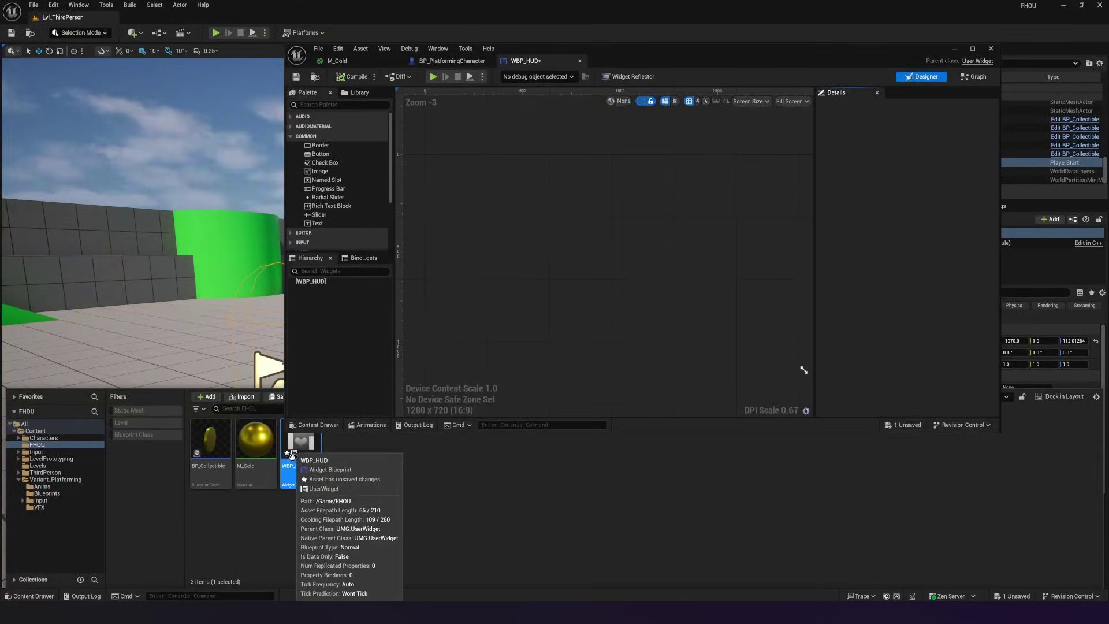
double_click(661, 58)
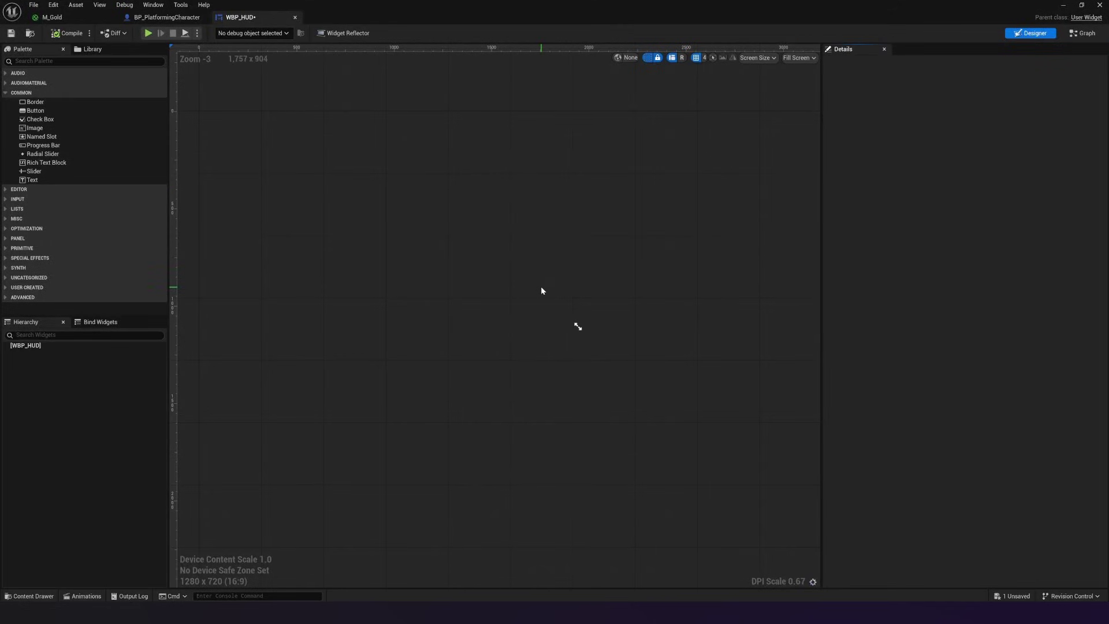
click(1075, 36)
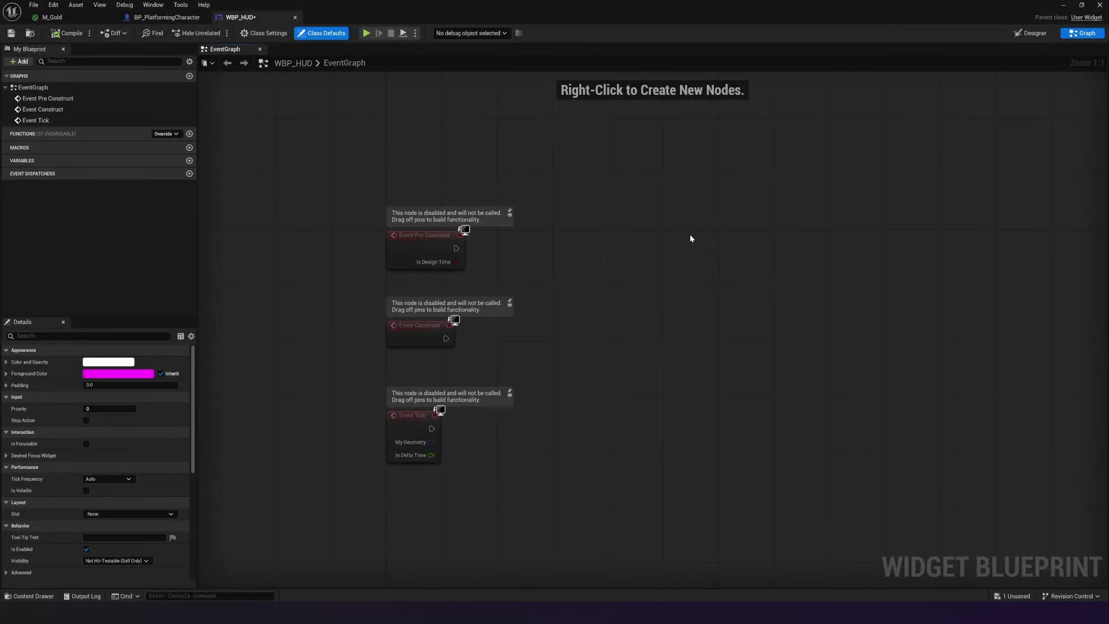
click(1035, 33)
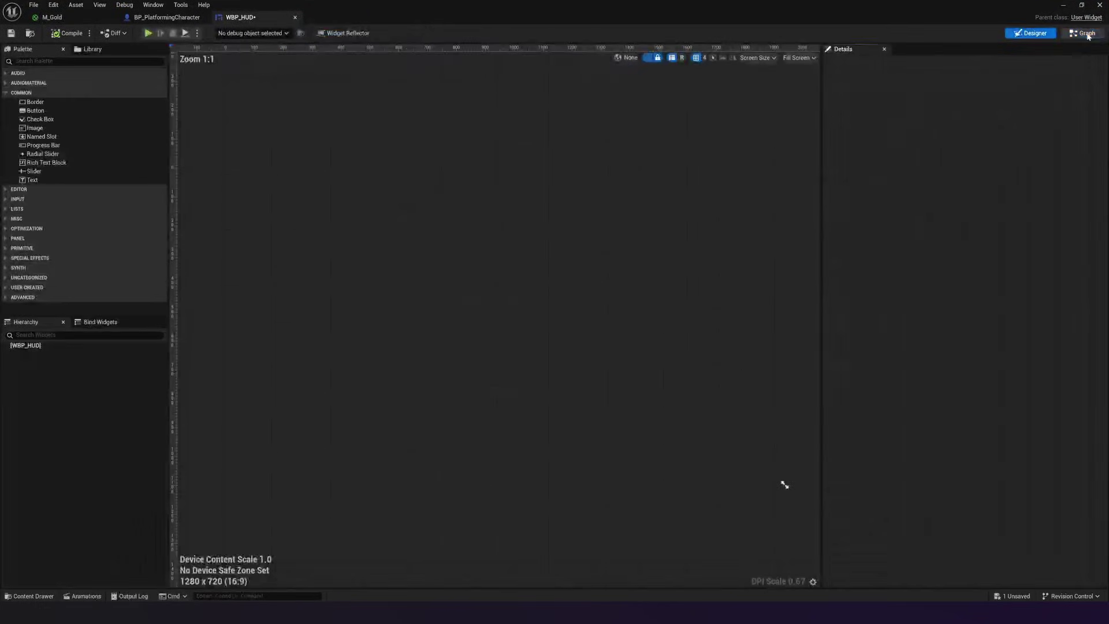
click(1083, 33)
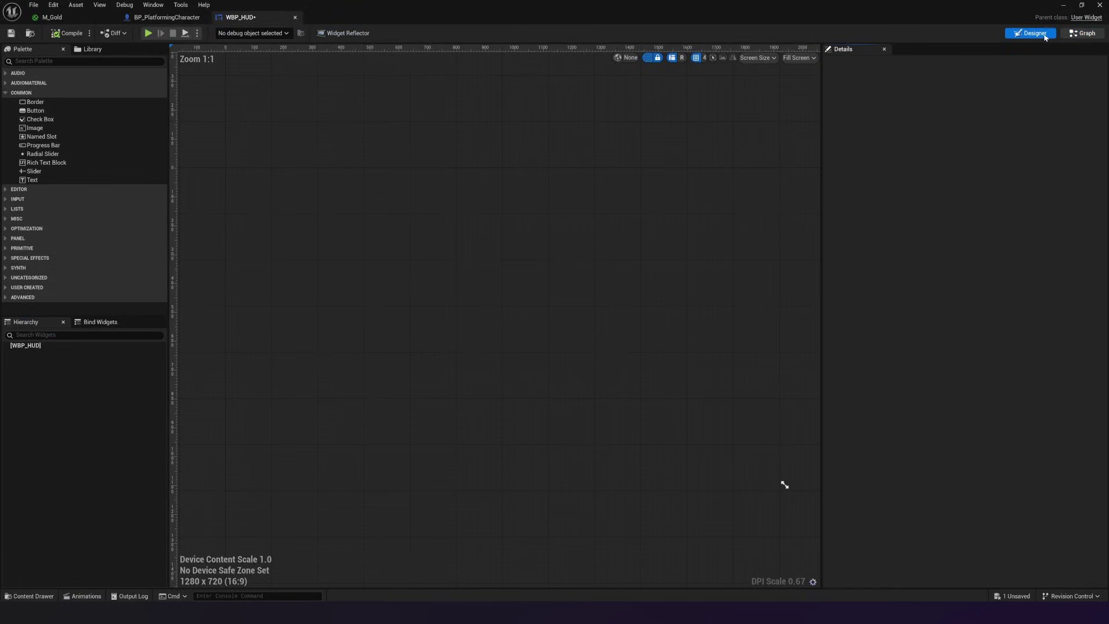
click(1076, 34)
click(1040, 34)
click(1066, 34)
click(1046, 35)
click(1085, 35)
click(1032, 35)
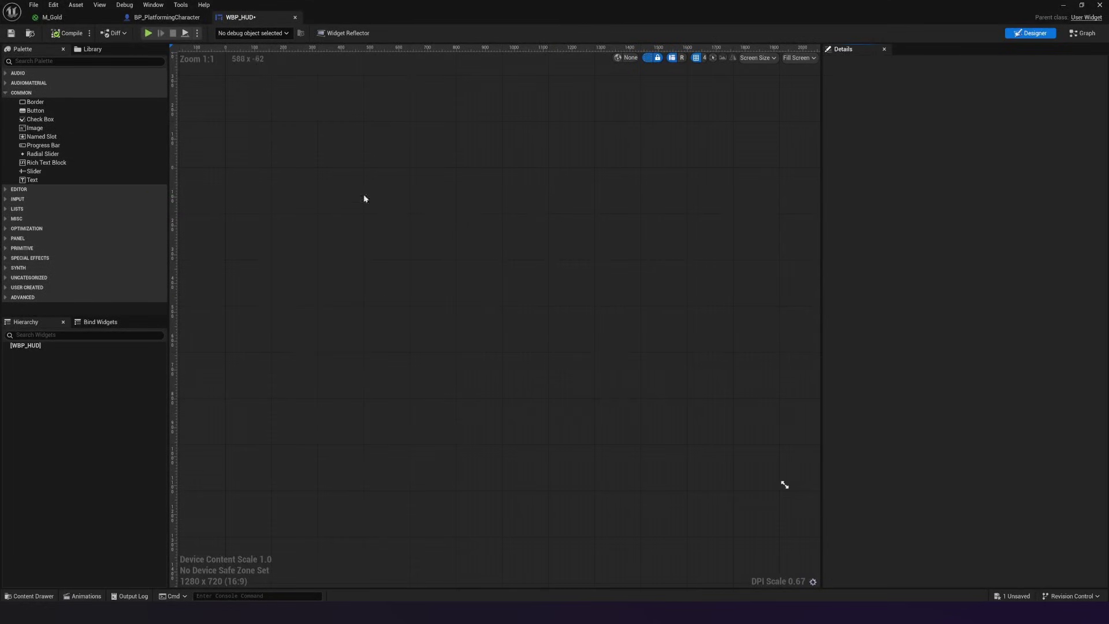
right_drag(350, 242, 436, 208)
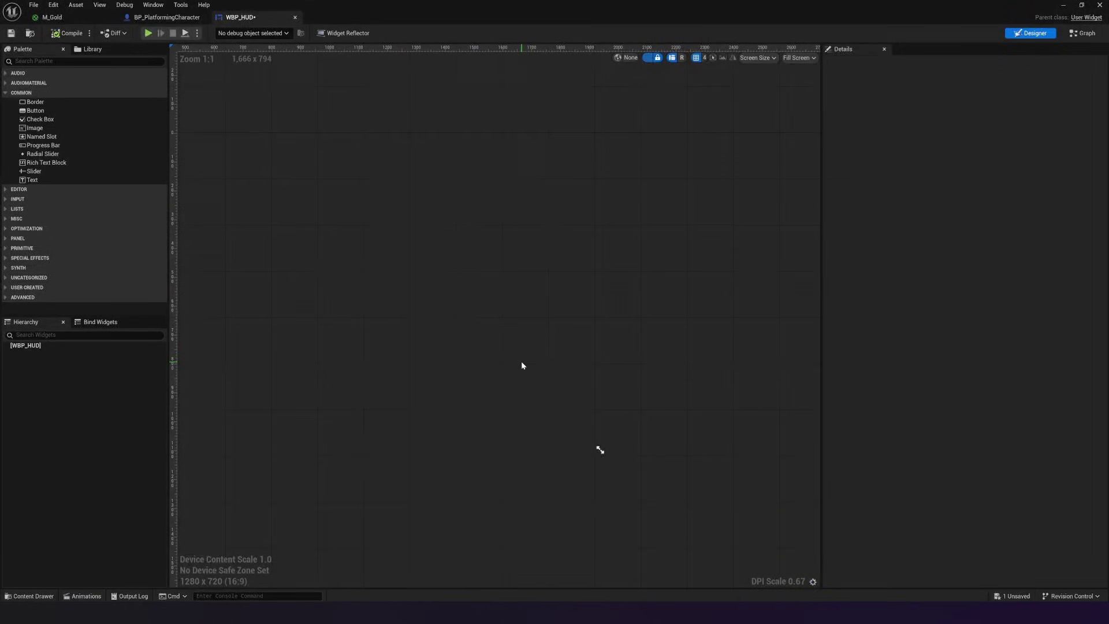
Search the Palette for 'canvas' and add a Canvas Panel to WBP_HUD's designer.
click(45, 60)
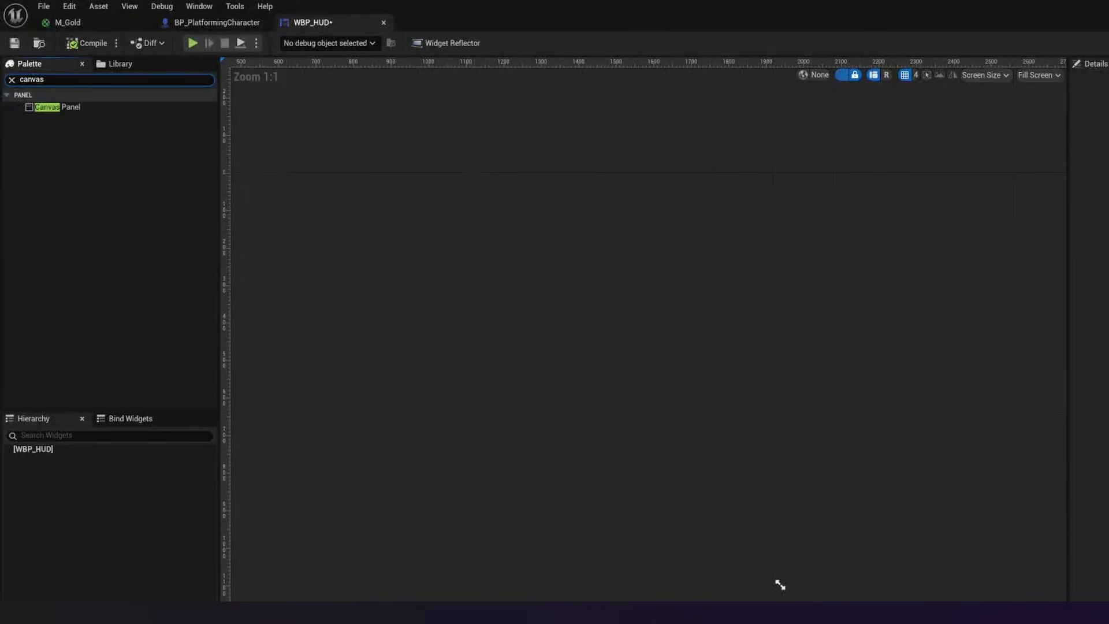
click(53, 108)
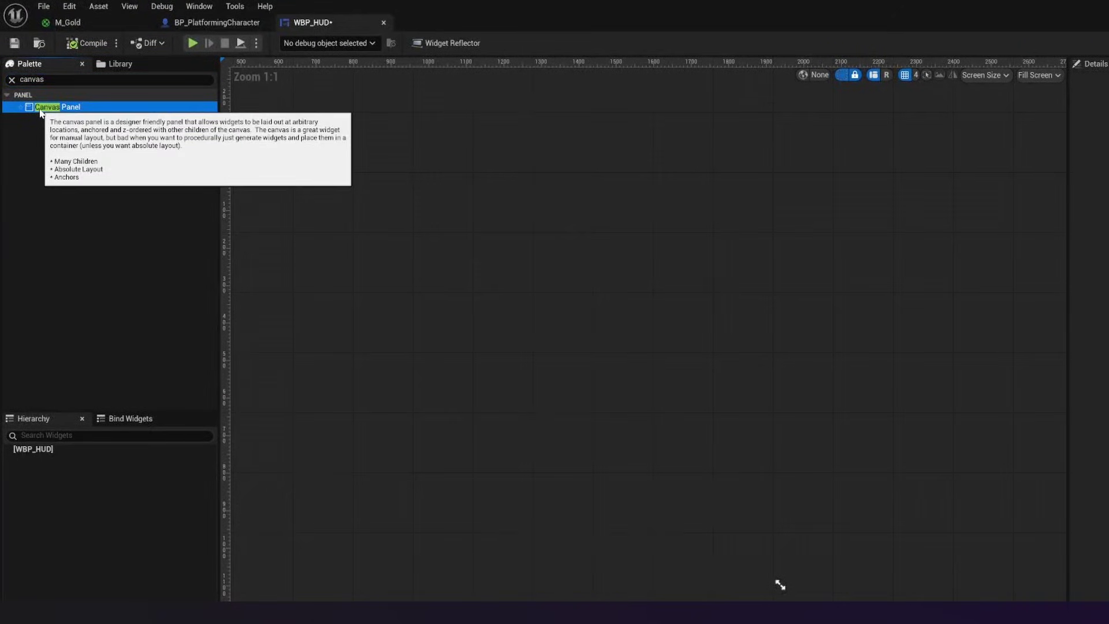
drag(40, 111, 575, 316)
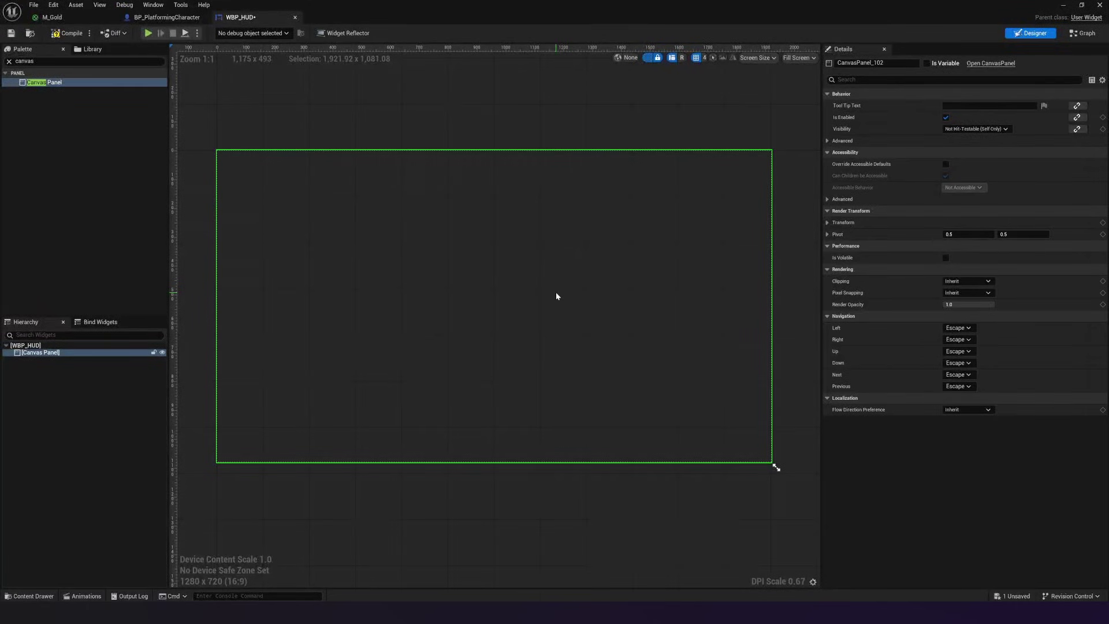
click(497, 473)
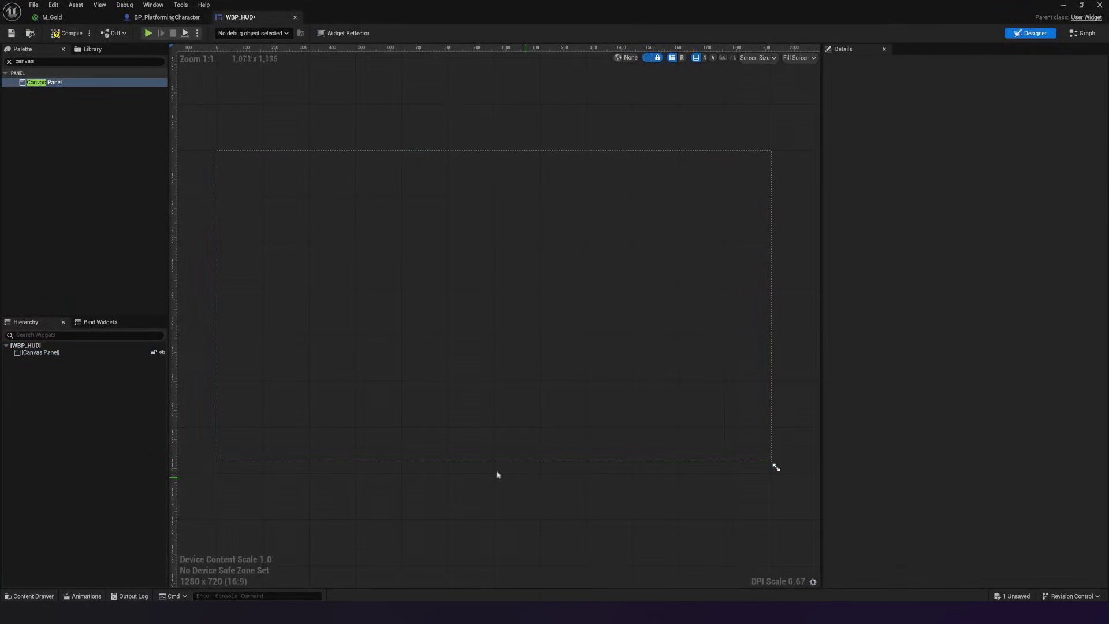
click(7, 61)
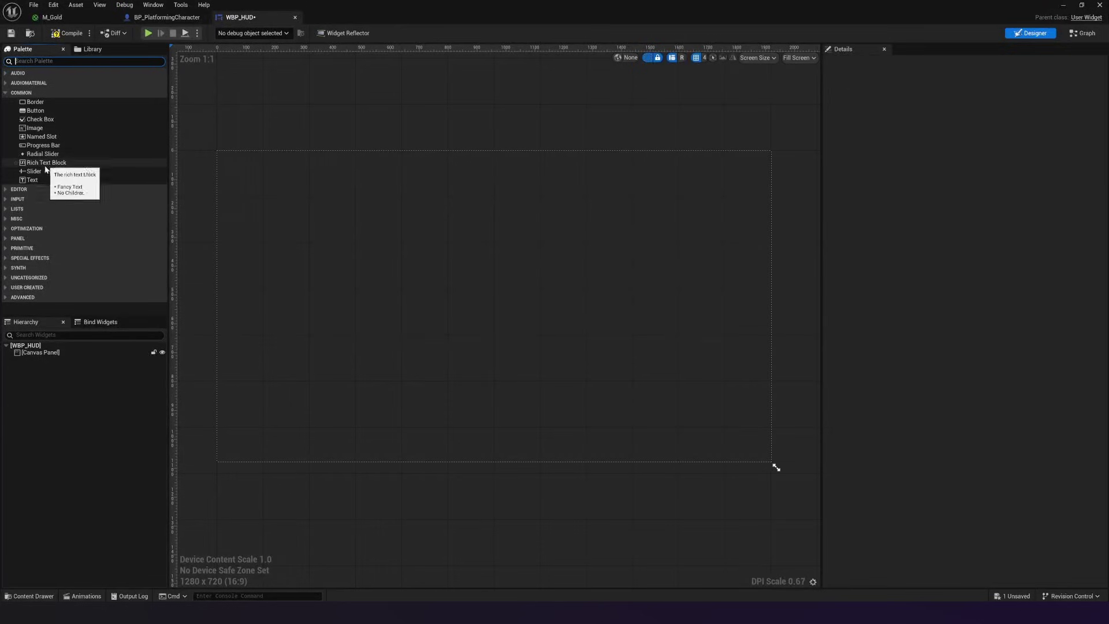
Add a Text Block to the Canvas Panel and place it near the top-right corner.
click(33, 181)
drag(36, 181, 699, 186)
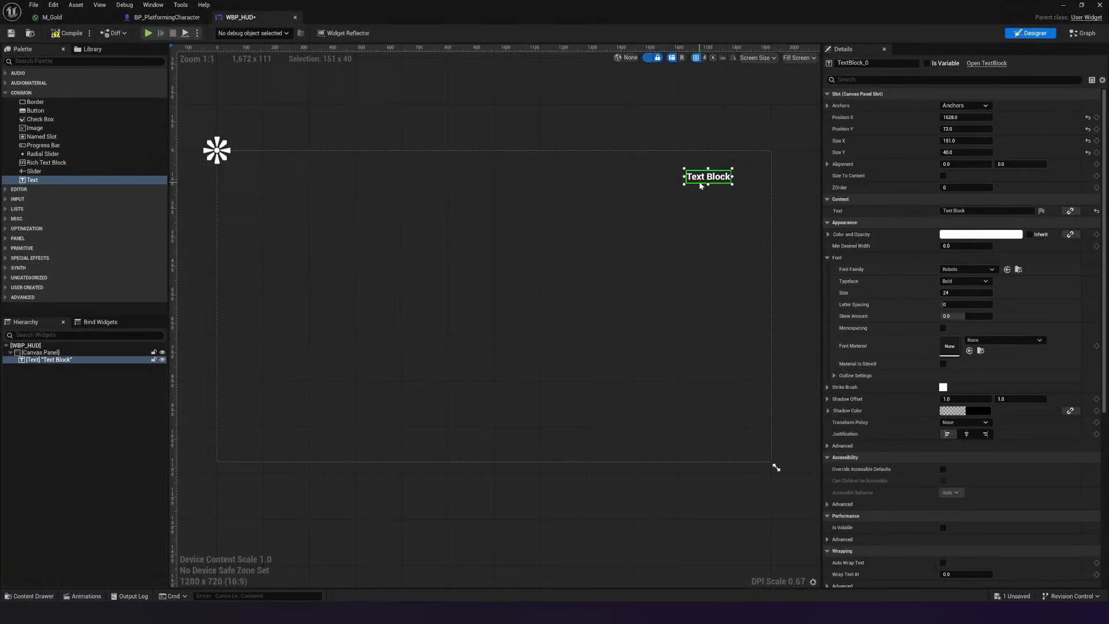
drag(699, 182, 597, 192)
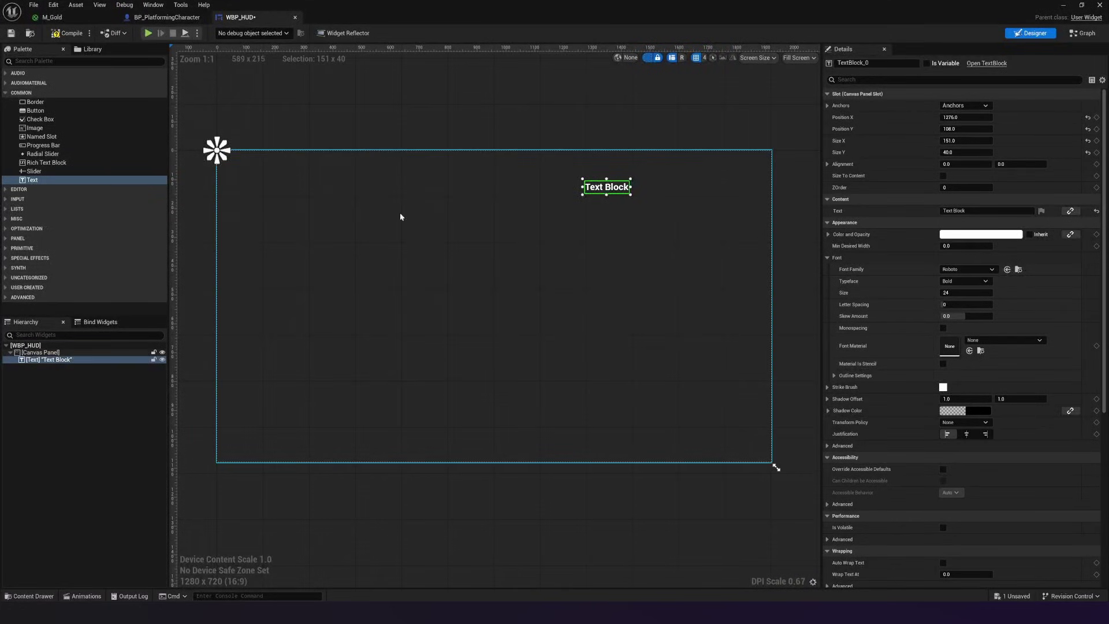
drag(610, 182, 724, 175)
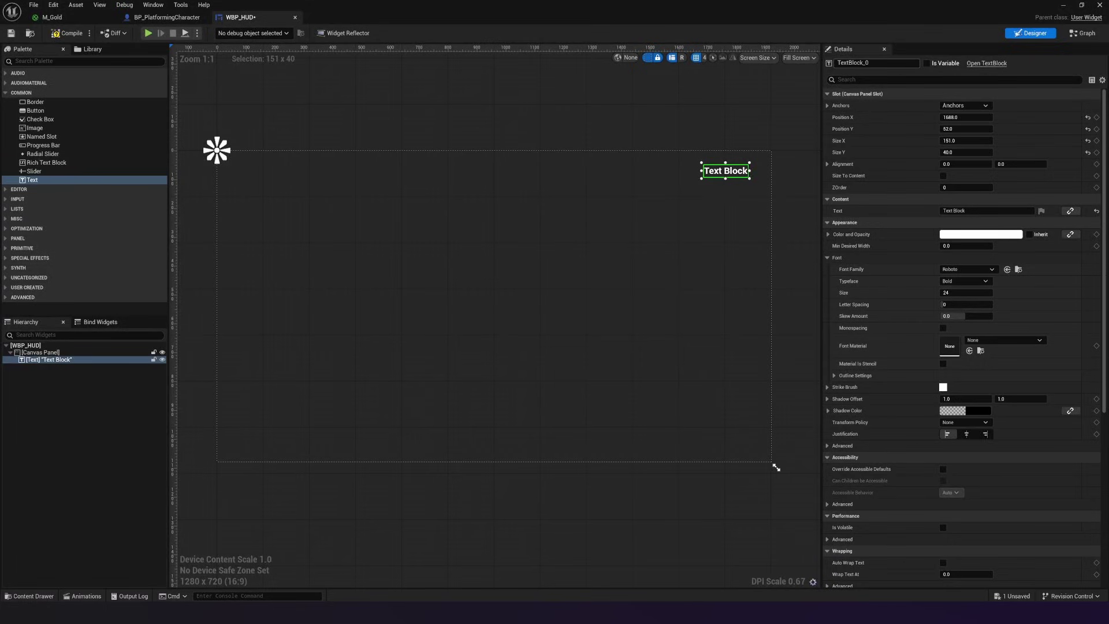
Rename the Text Block widget to txt_coincounter.
click(880, 62)
key(ctrl+a)
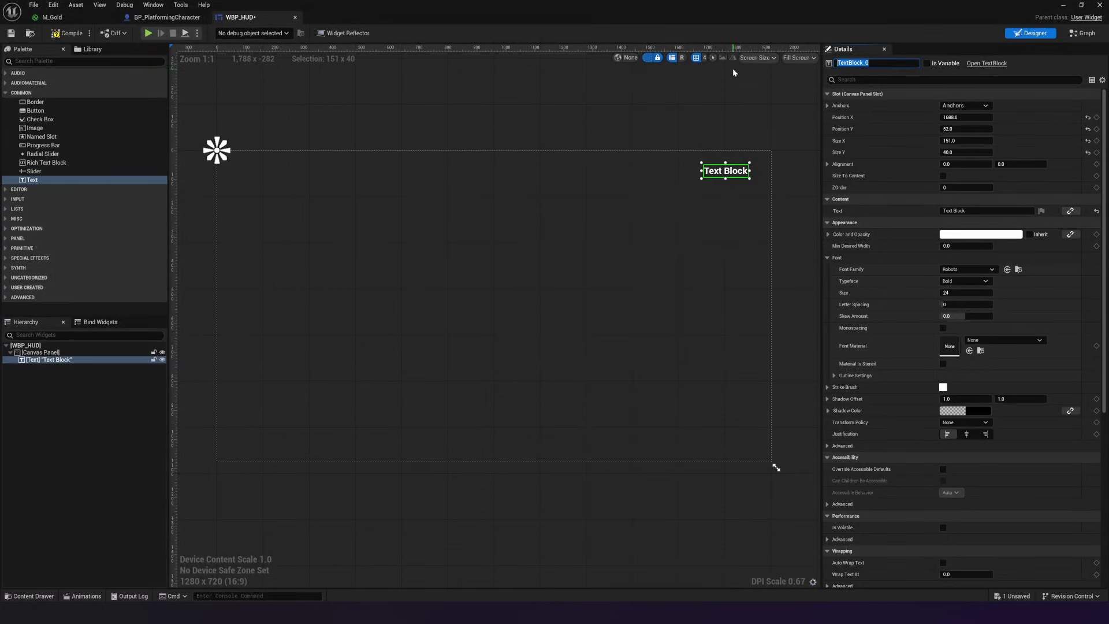
text(txt_coincounter)
key(Return)
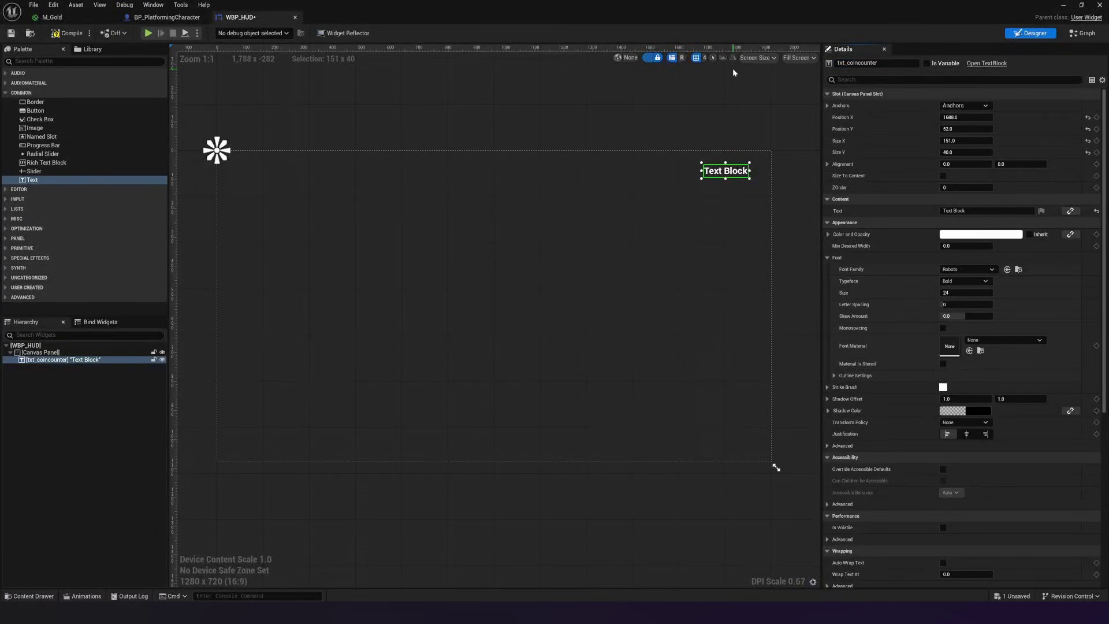
Set the counter's display text to 00.
click(982, 211)
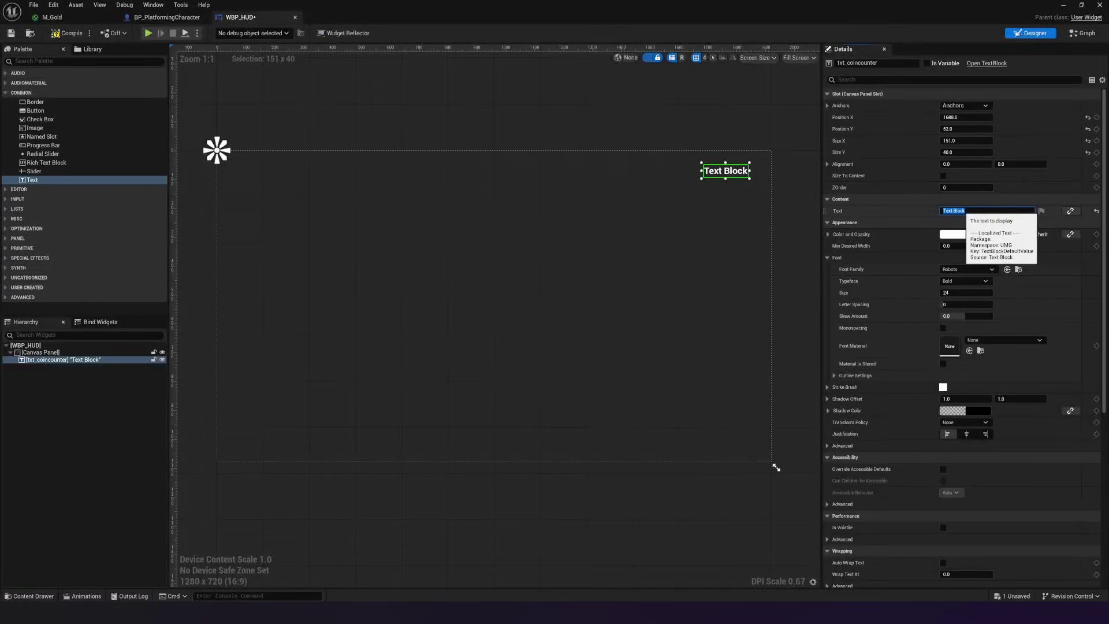
text(00)
key(Return)
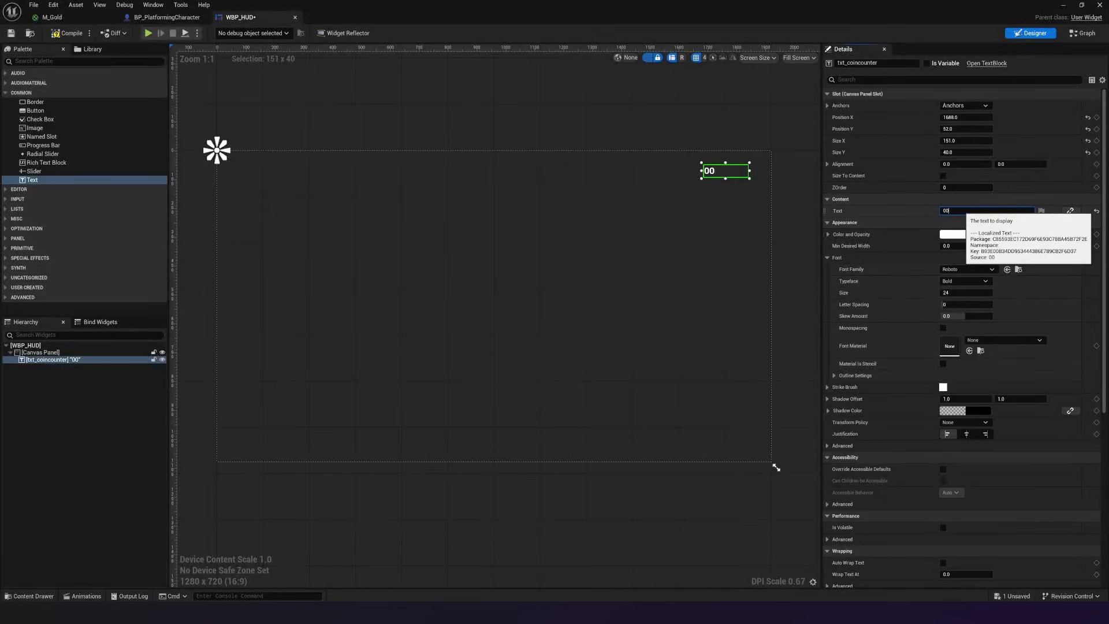
Change the text colour from white to orange-gold (FFA400).
click(957, 236)
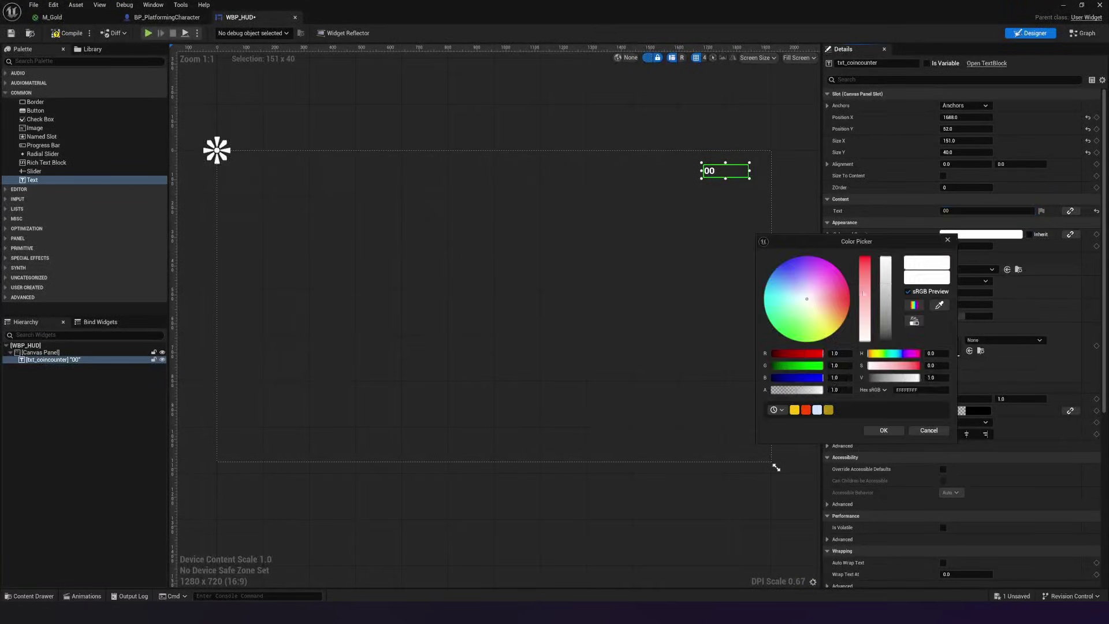
drag(825, 315, 843, 324)
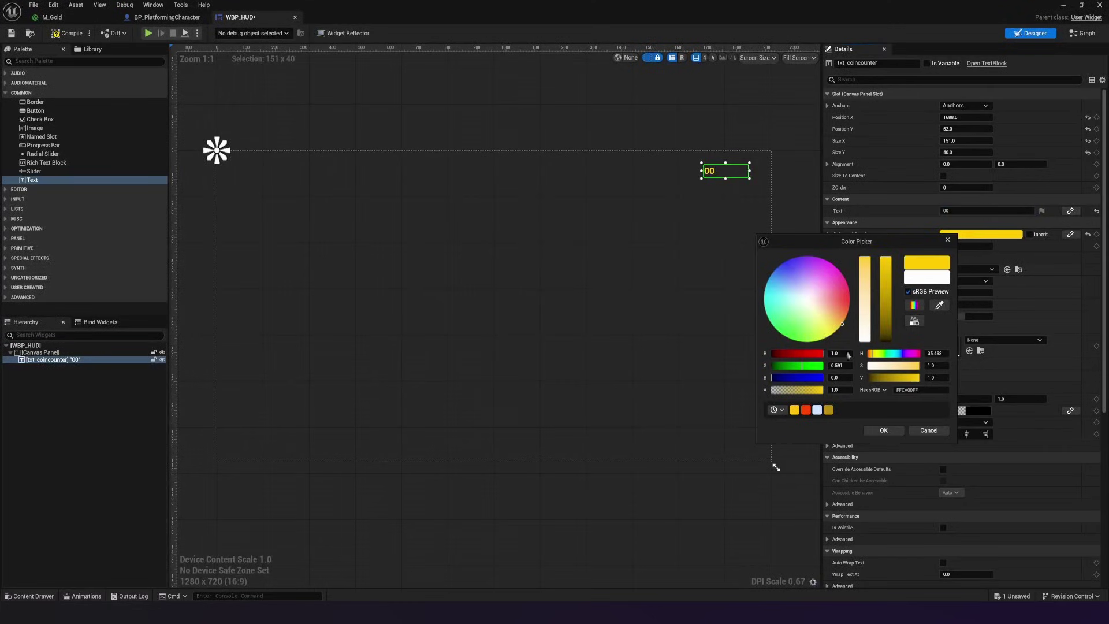
click(884, 430)
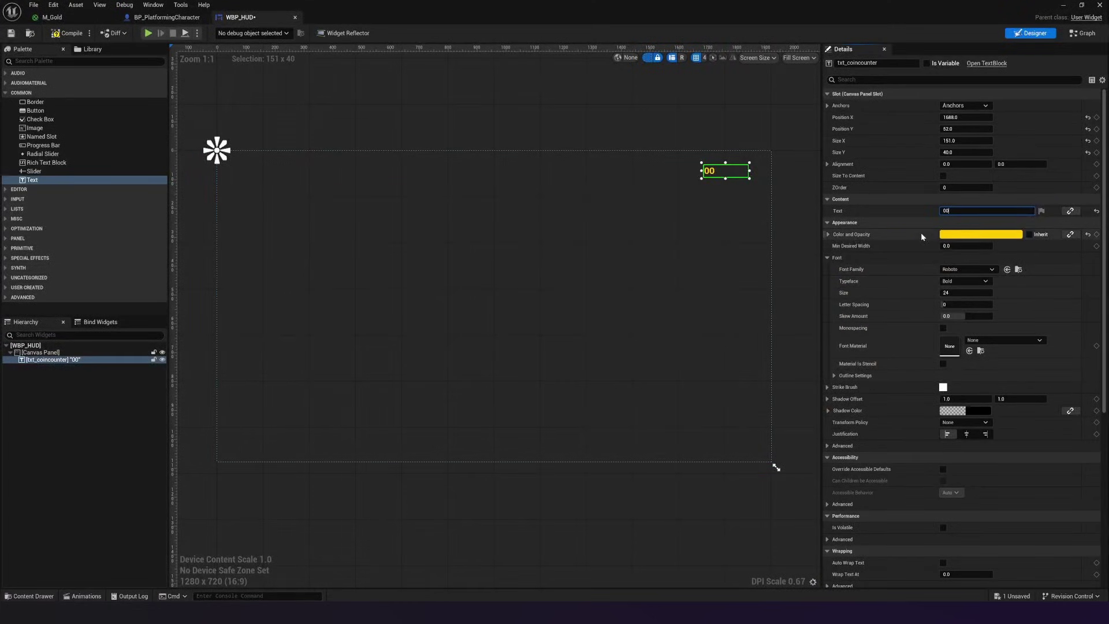
click(959, 235)
drag(846, 323, 849, 314)
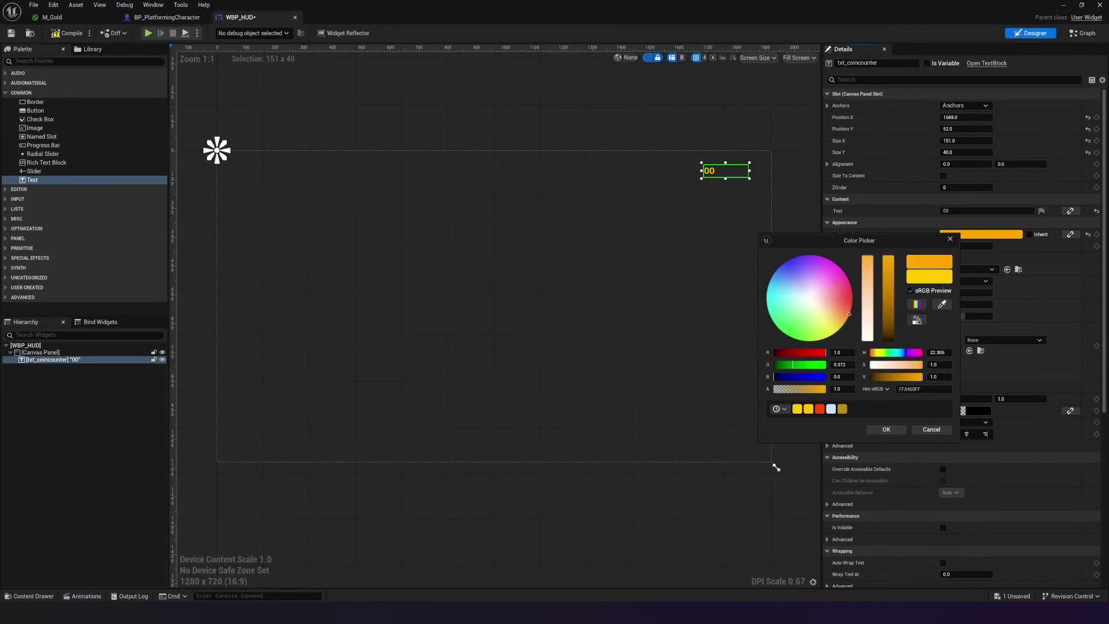
click(884, 428)
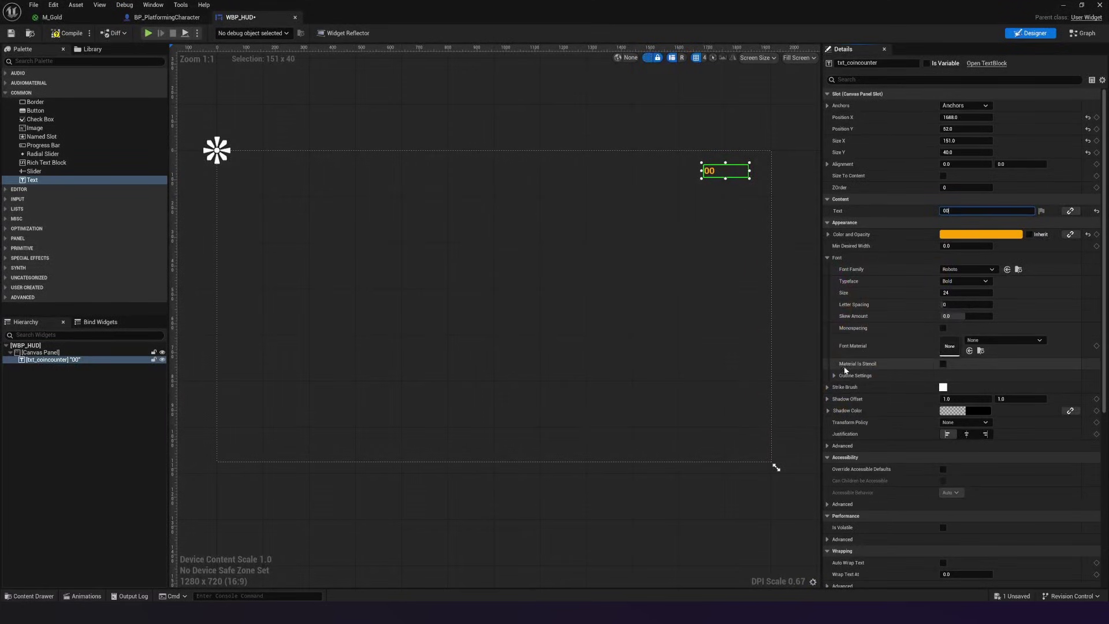
Set the 00 counter's font size to 60 and right-justify the text.
click(966, 292)
text(115)
key(Return)
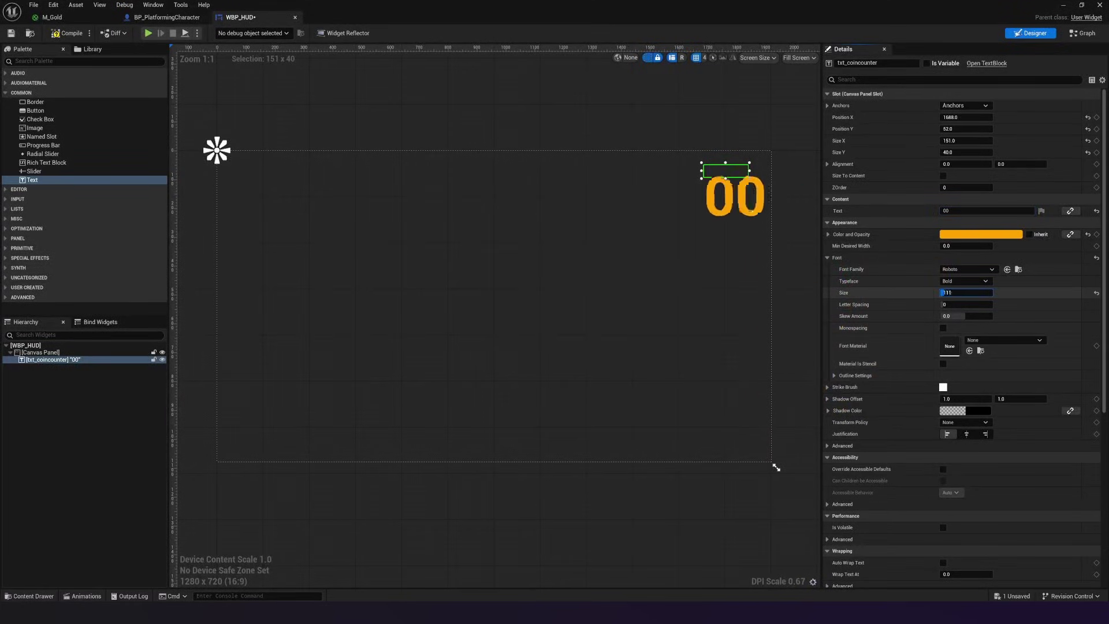
text(99)
key(Return)
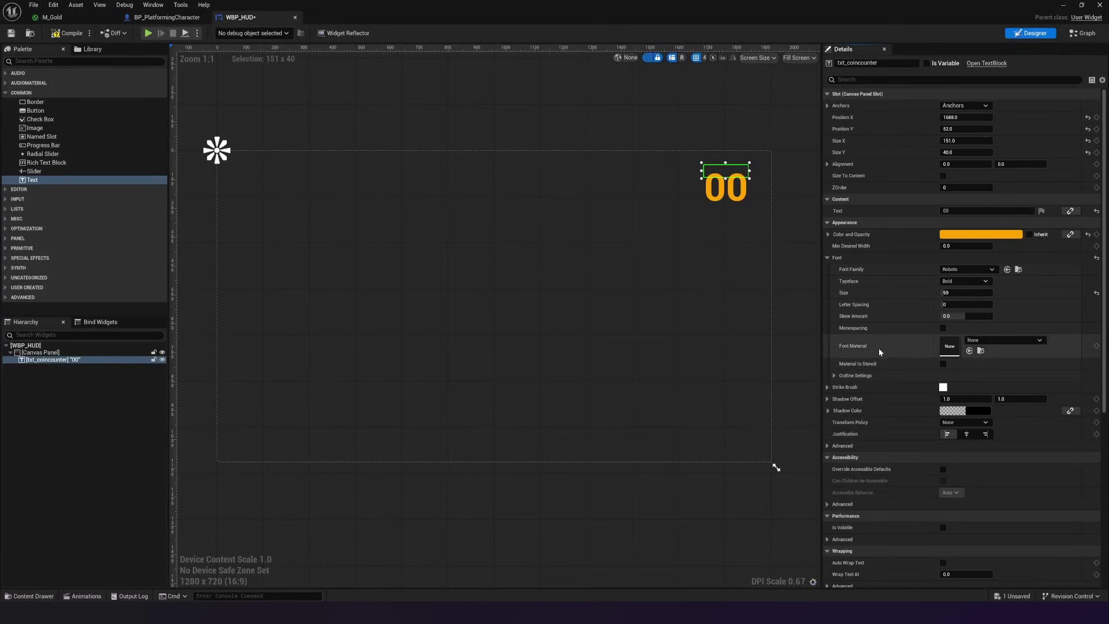
drag(750, 178, 755, 213)
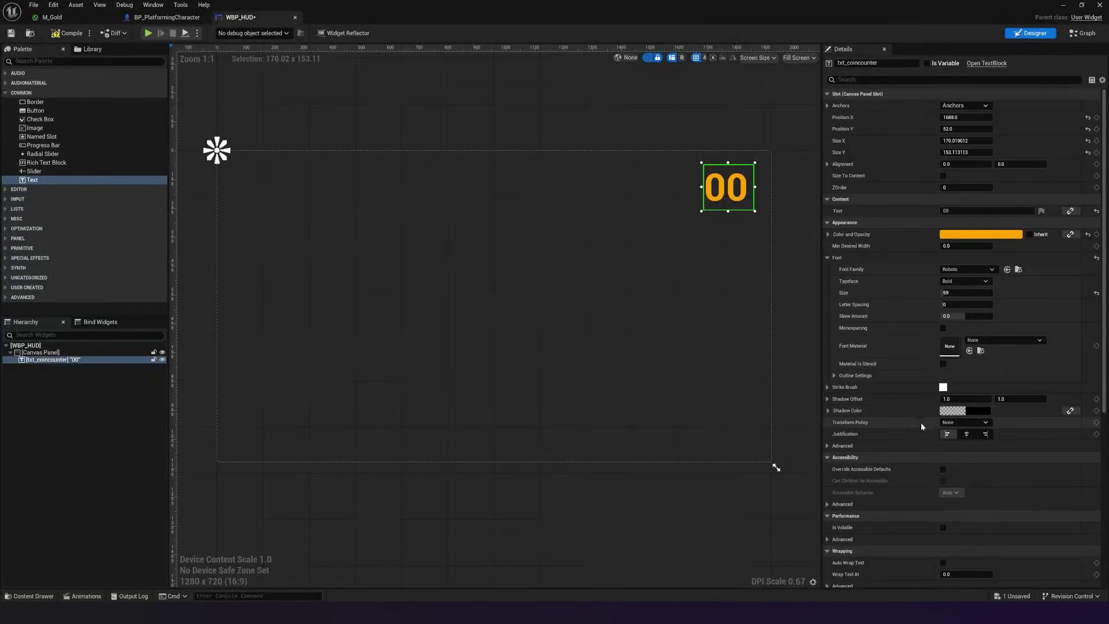
click(960, 292)
text(60)
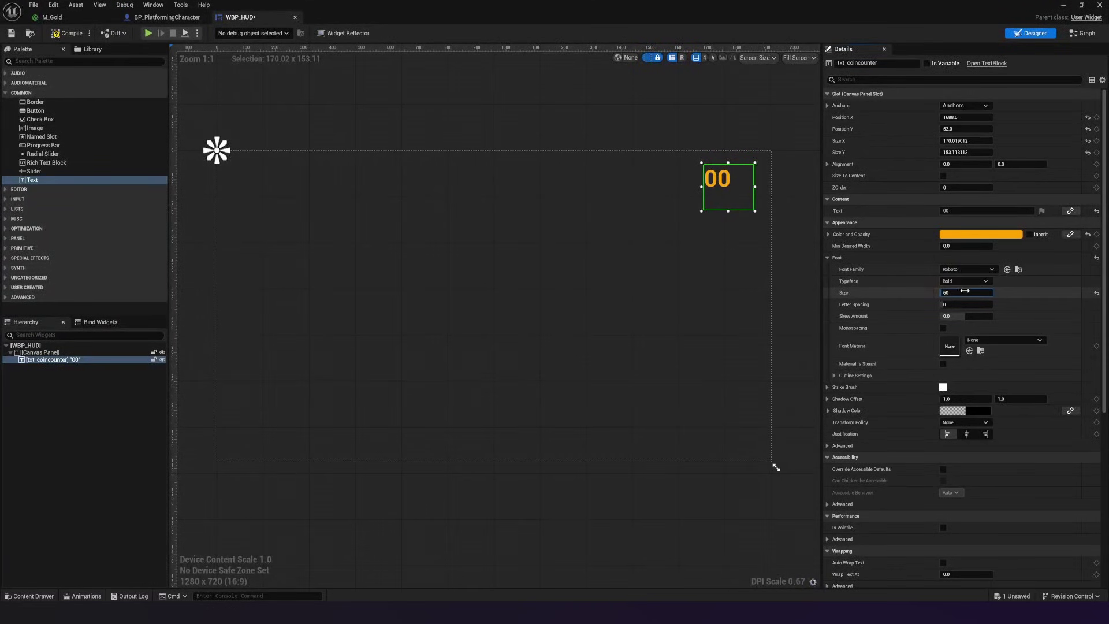
key(Return)
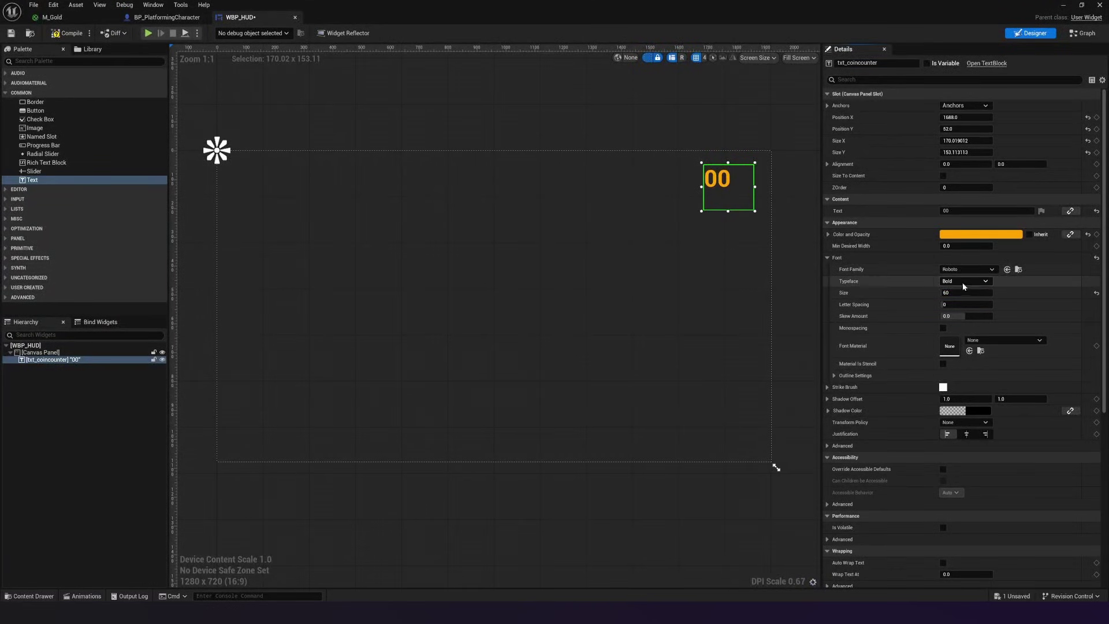
click(984, 435)
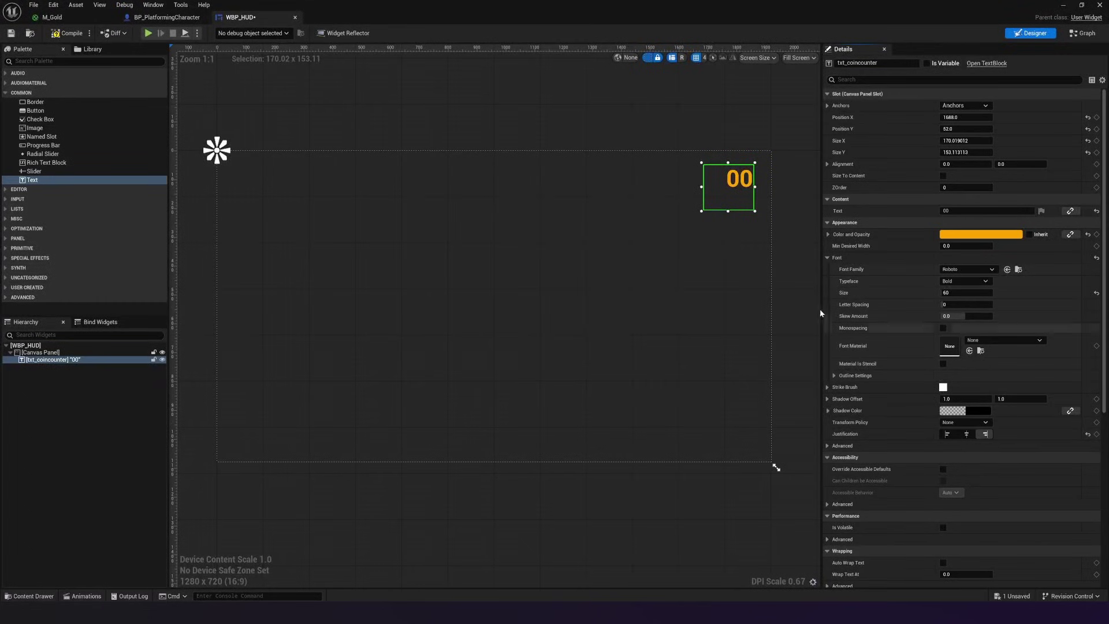
Shrink the text box snugly around the 00 digits, ending at position 1784, 36.
drag(702, 211, 745, 183)
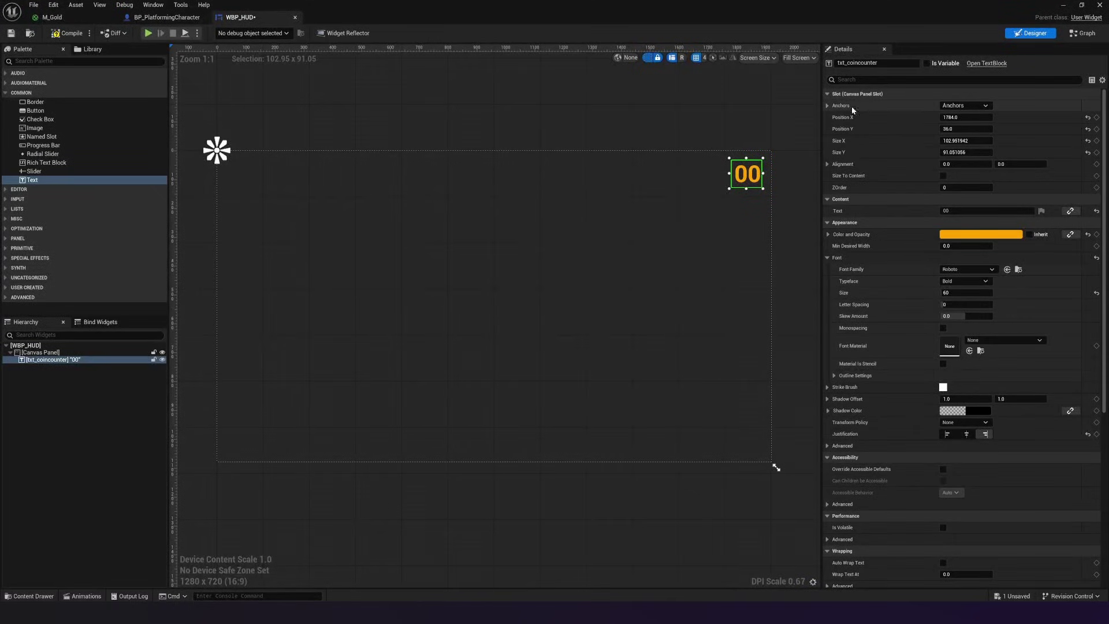
Try top-right and centre anchor presets, leaving the counter top-right with a centre anchor.
click(948, 106)
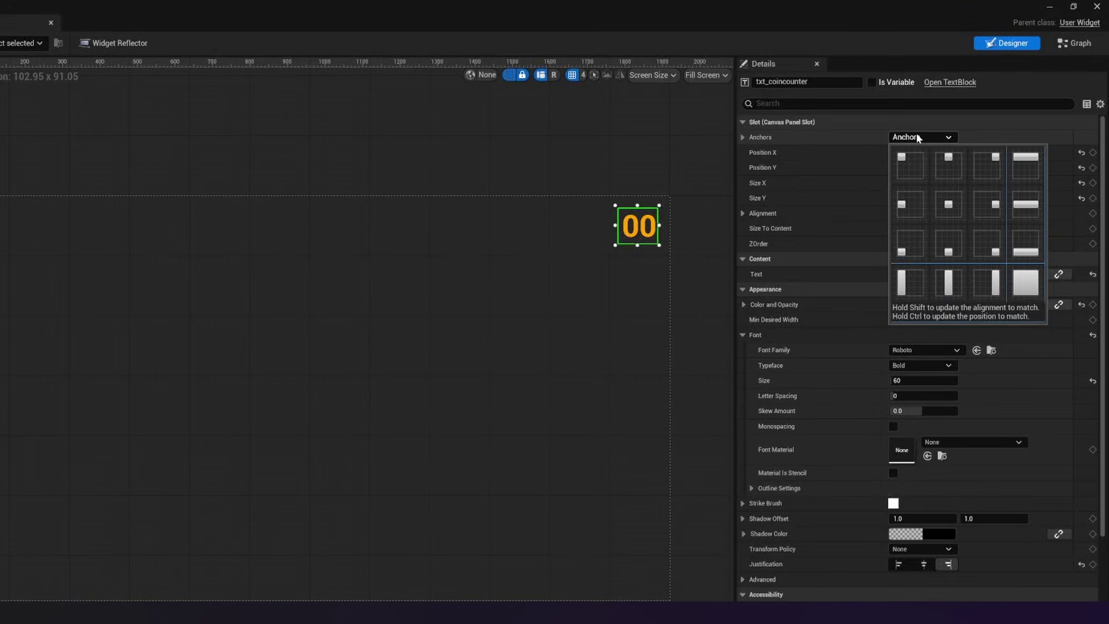
click(980, 166)
drag(653, 238, 650, 236)
click(650, 236)
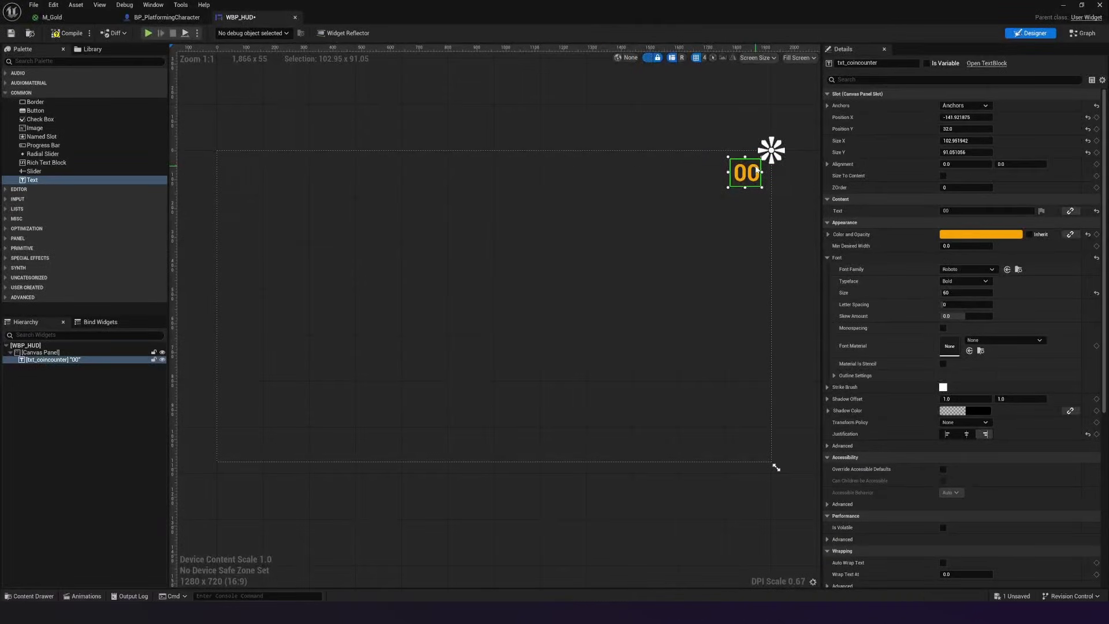
drag(748, 176, 508, 312)
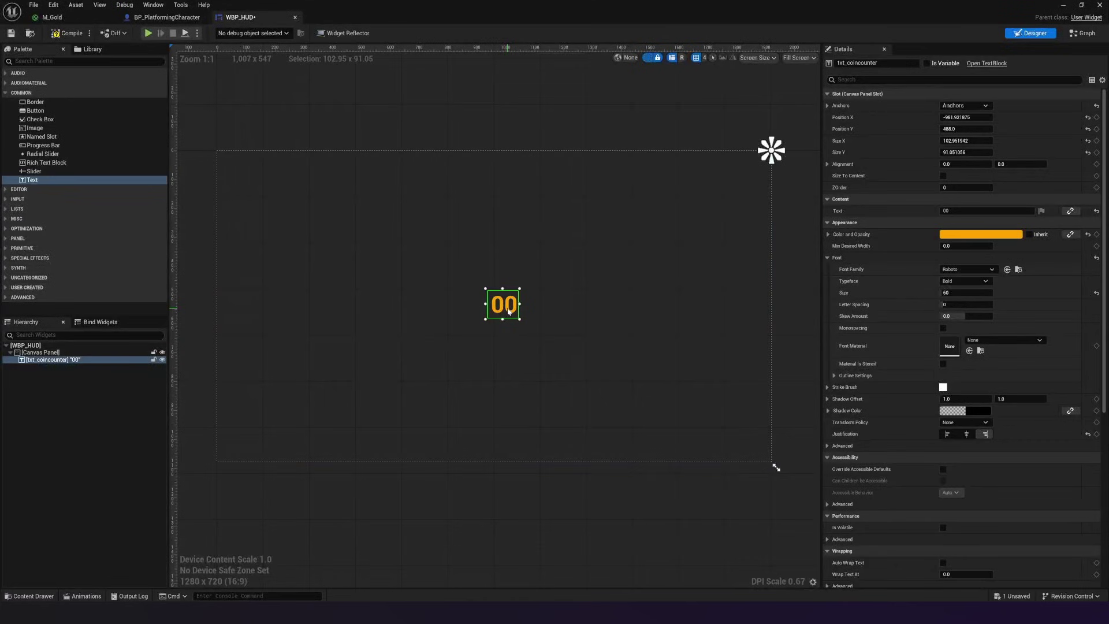
click(965, 105)
click(987, 157)
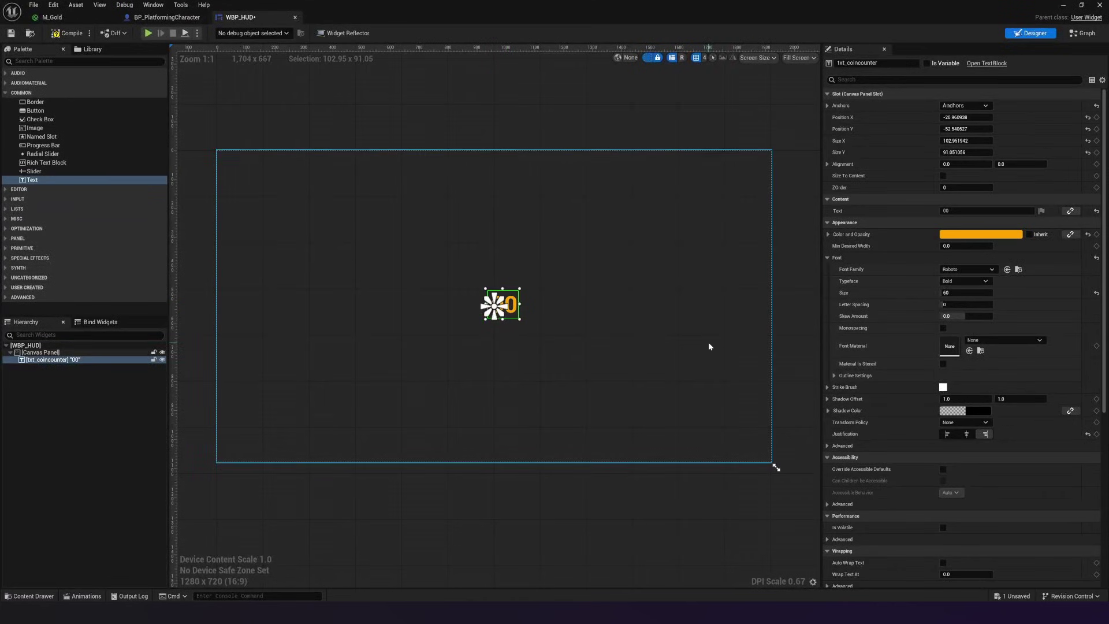
drag(511, 305, 759, 174)
Anchor the 00 counter top-right (X -129.92, Y 20), then compile and save WBP_HUD.
click(965, 105)
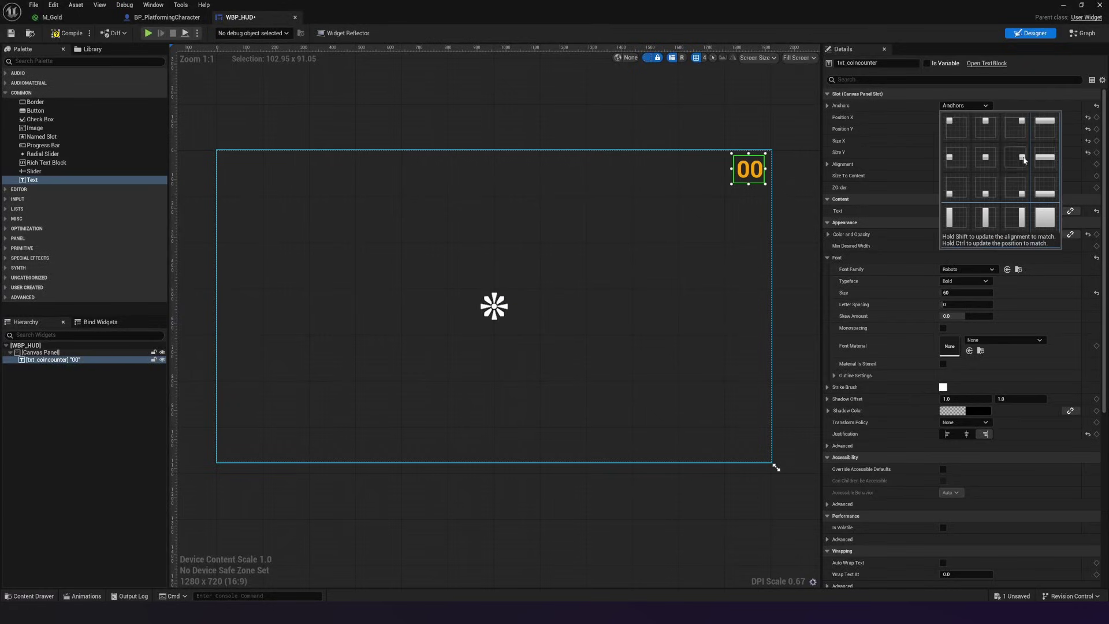
click(1017, 129)
scroll(684, 295, up, 4)
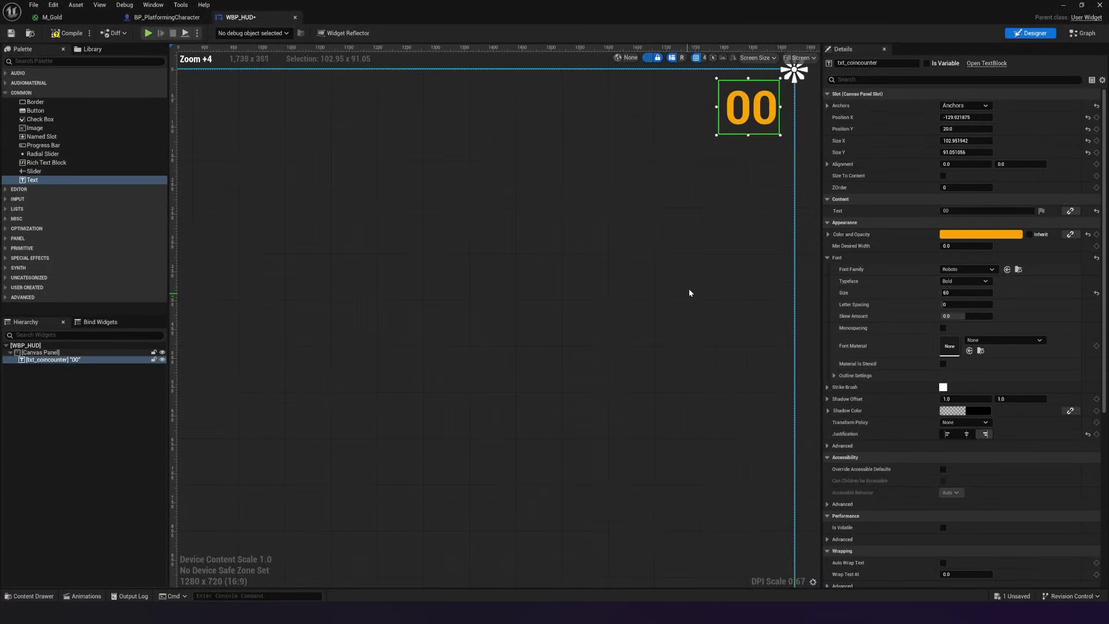
right_drag(689, 289, 668, 355)
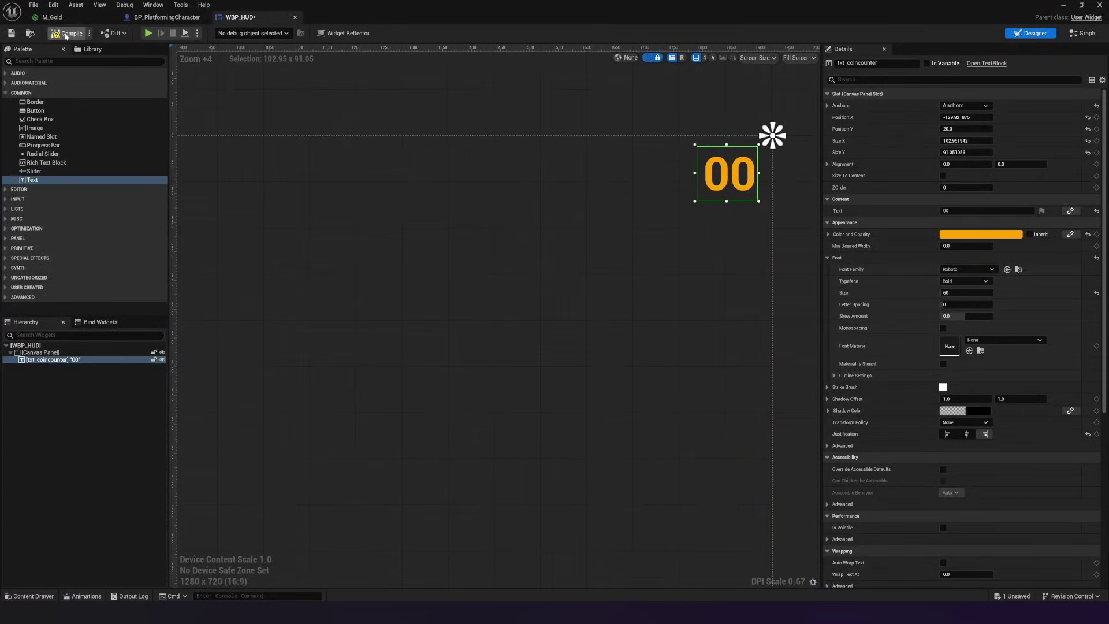
click(65, 33)
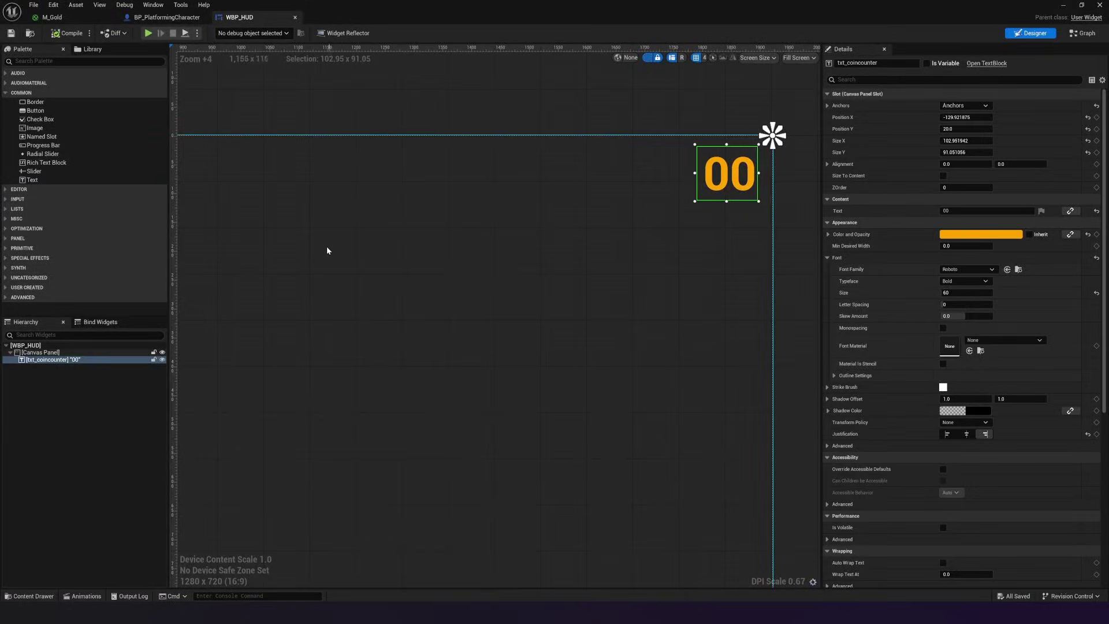